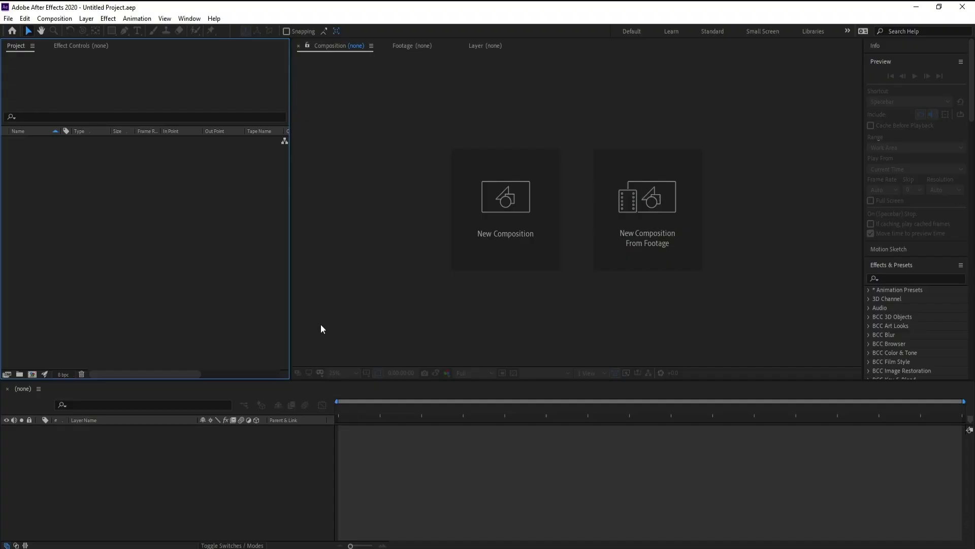
Step: Create a new 1920×1080, 60 fps, 20-second composition
click(54, 19)
click(63, 30)
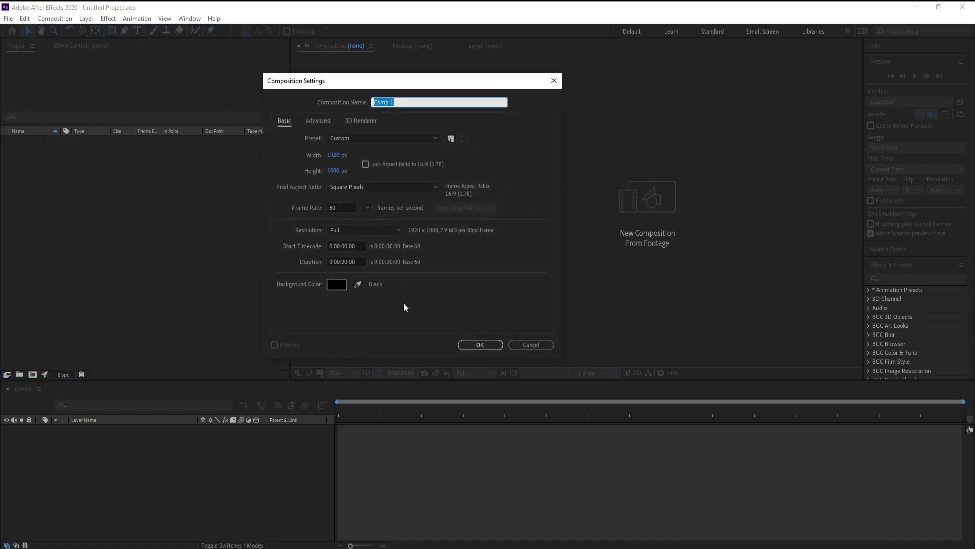
click(472, 346)
Step: Add a full-frame black solid layer named Particular
click(86, 18)
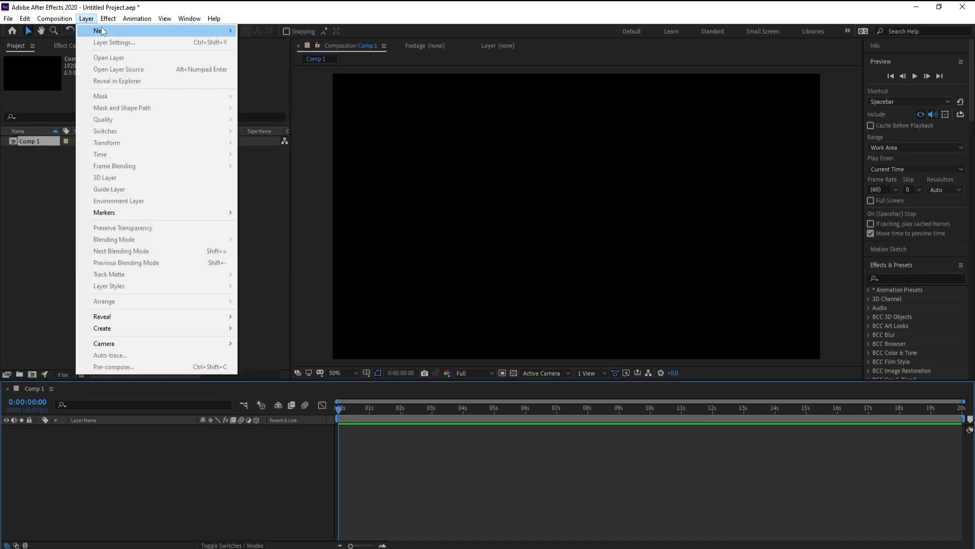
mouse_move(152, 31)
click(247, 42)
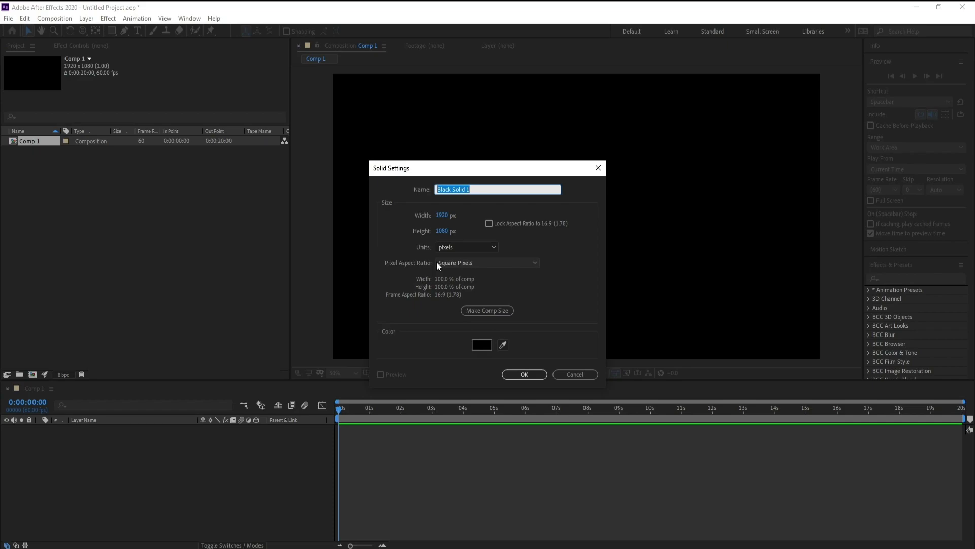
text(Particular)
key(Return)
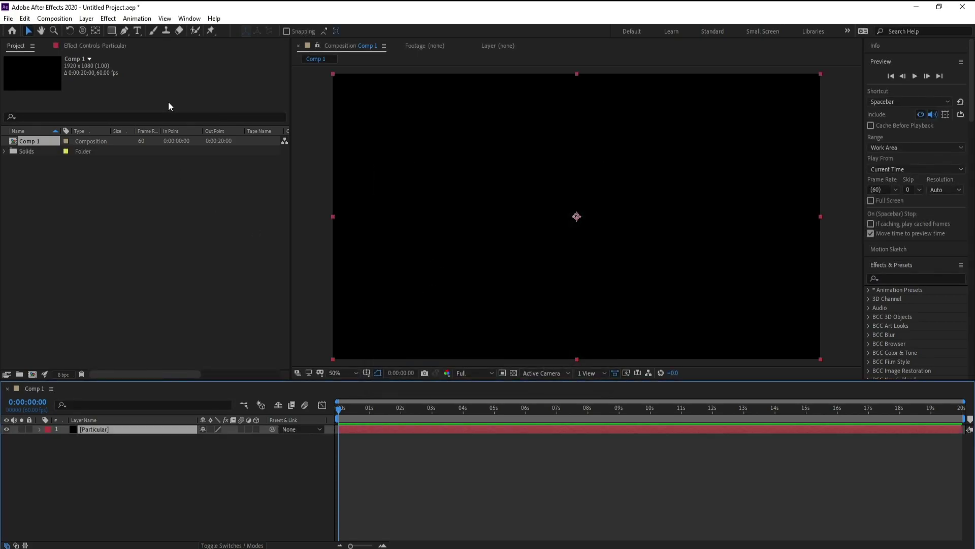
Step: Add a white Point light layer named Emitter to the composition
click(86, 18)
mouse_move(99, 26)
click(248, 54)
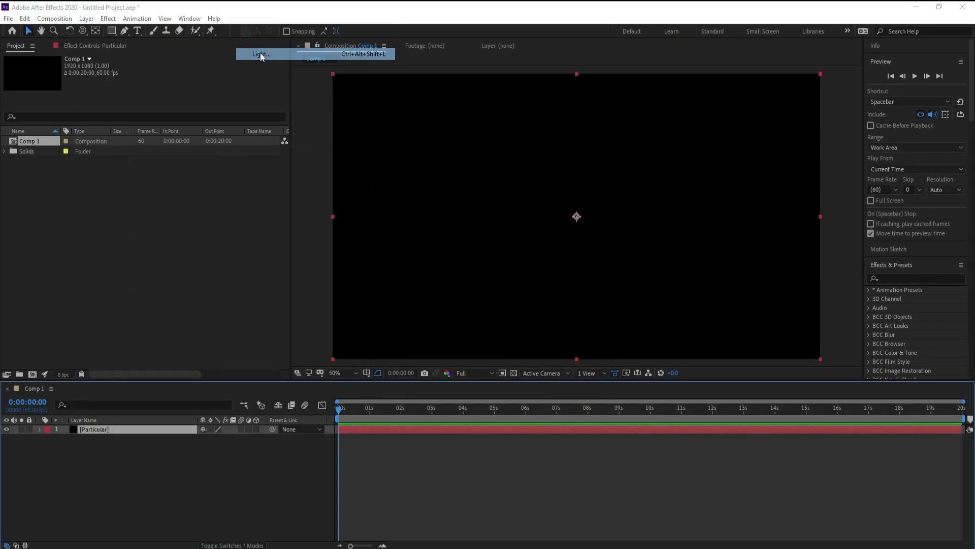
text(Emitter)
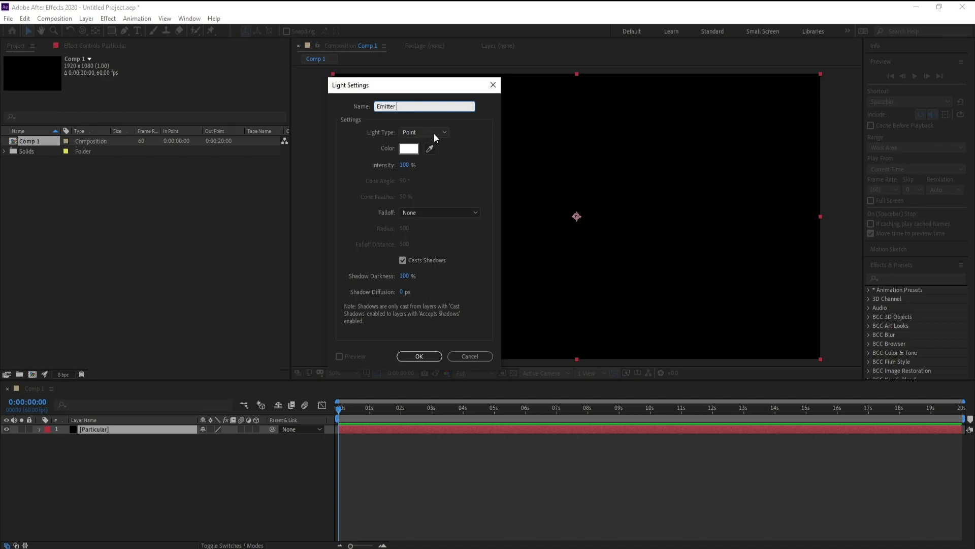
key(Tab)
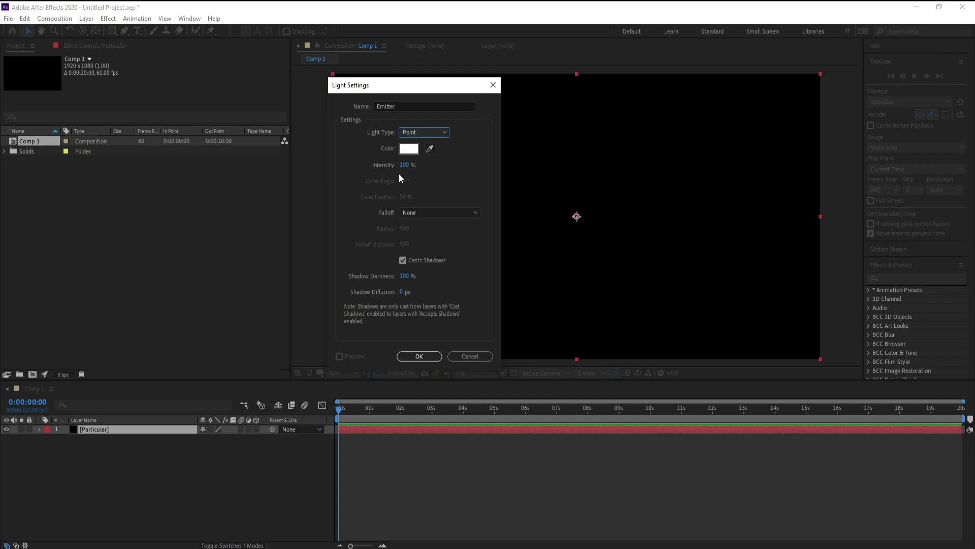
click(420, 356)
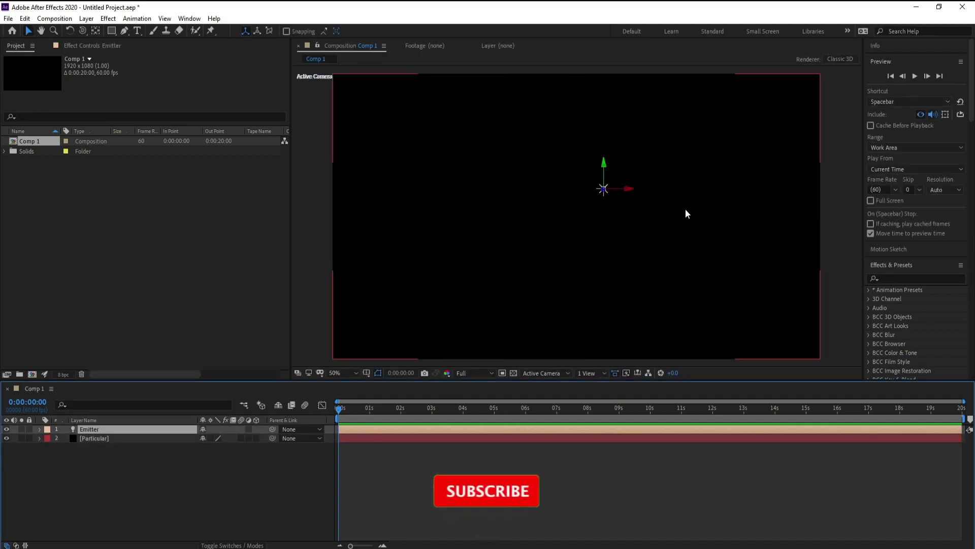
Step: Move the Emitter light just off the left edge near the bottom of the frame
drag(635, 192, 417, 220)
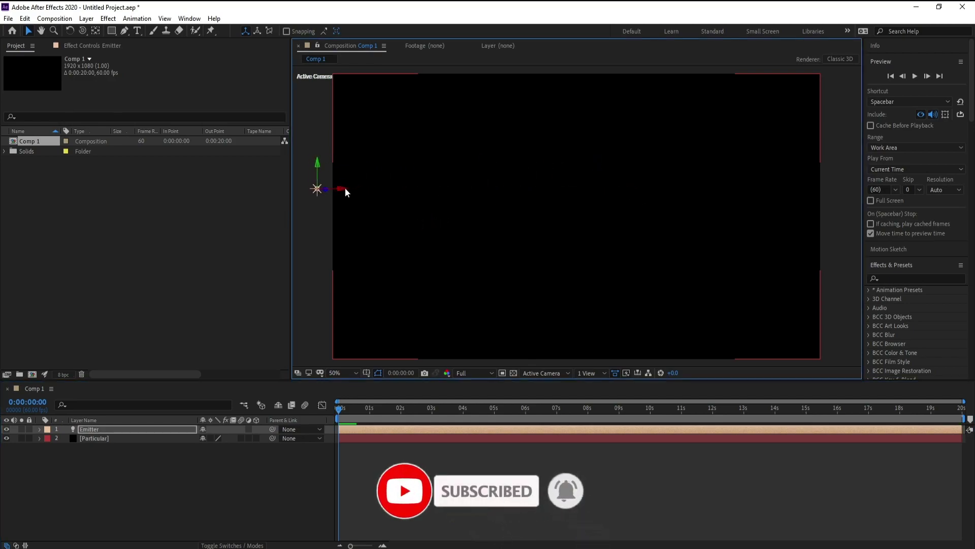
drag(316, 161, 311, 284)
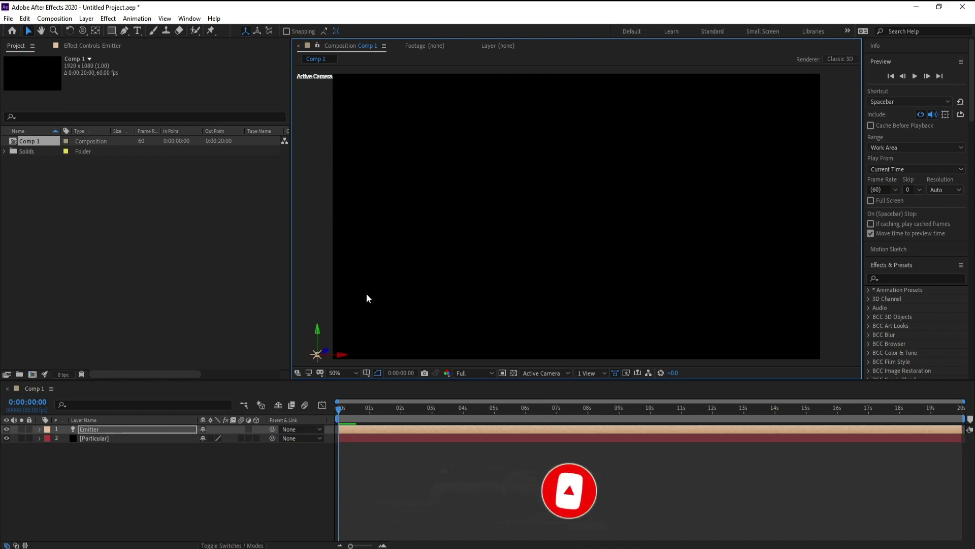
key(h)
key(comma)
key(v)
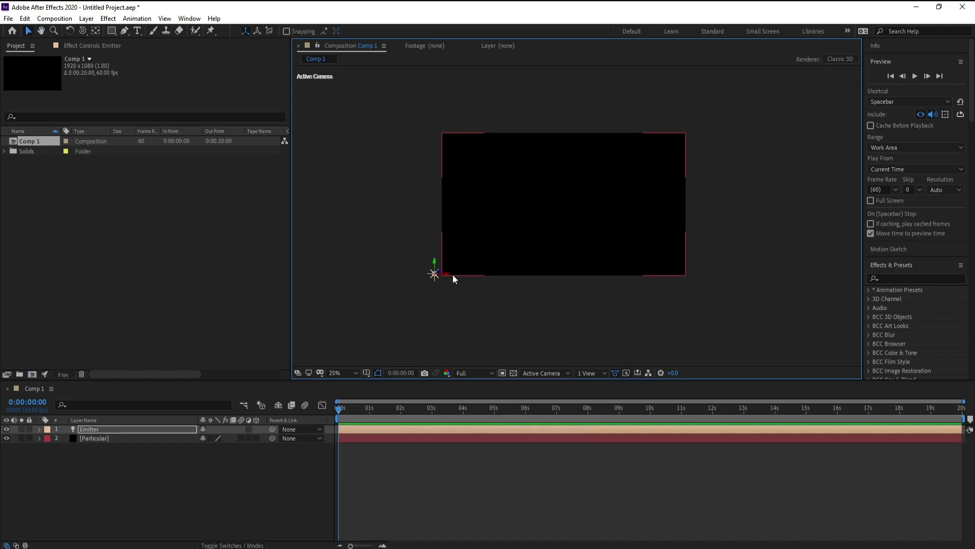
drag(446, 279, 423, 279)
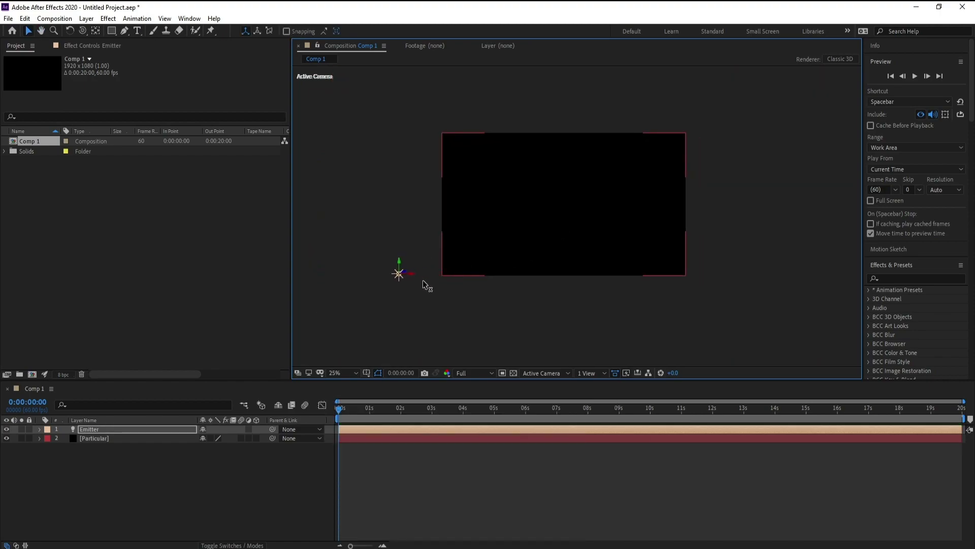
Step: Set a Position keyframe for the Emitter at 0:00:00:00
click(333, 411)
click(101, 431)
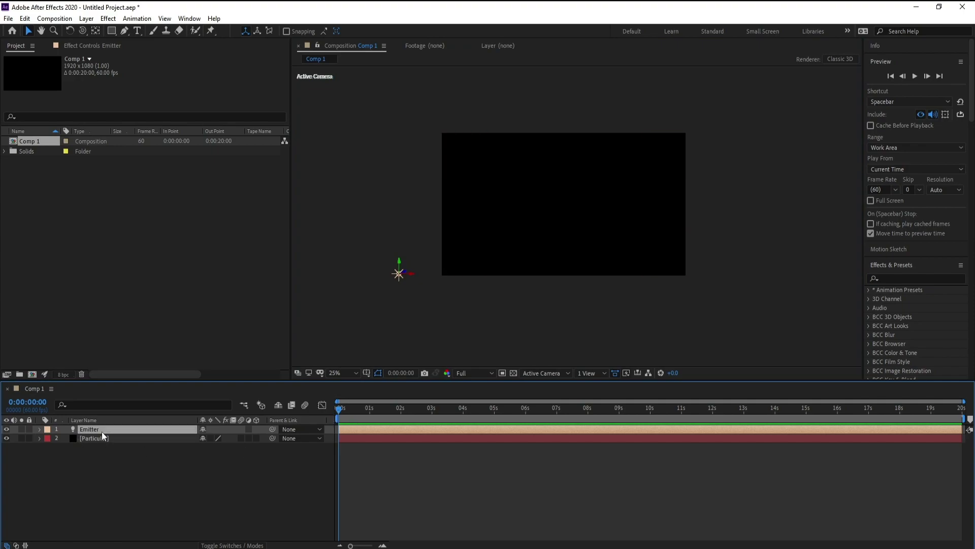
key(alt+shift+p)
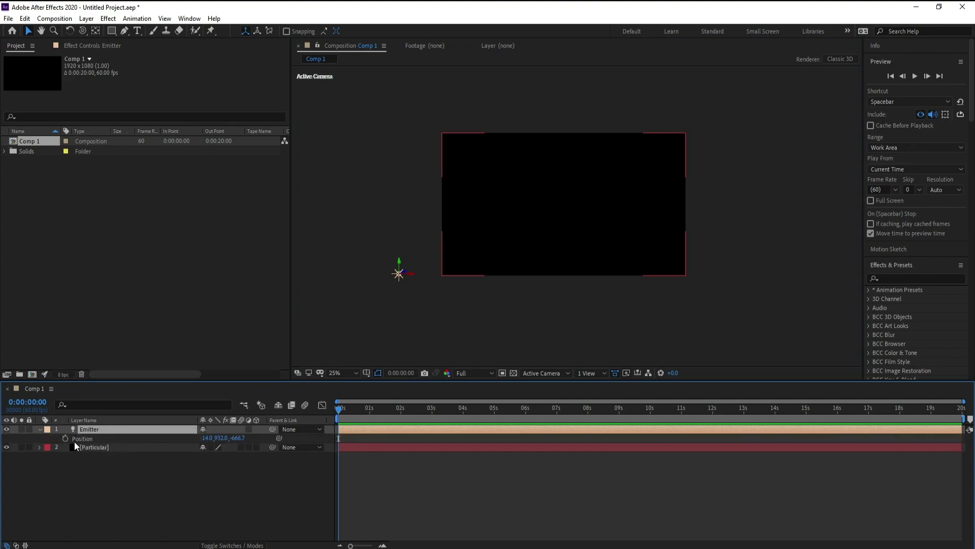
drag(339, 415, 621, 416)
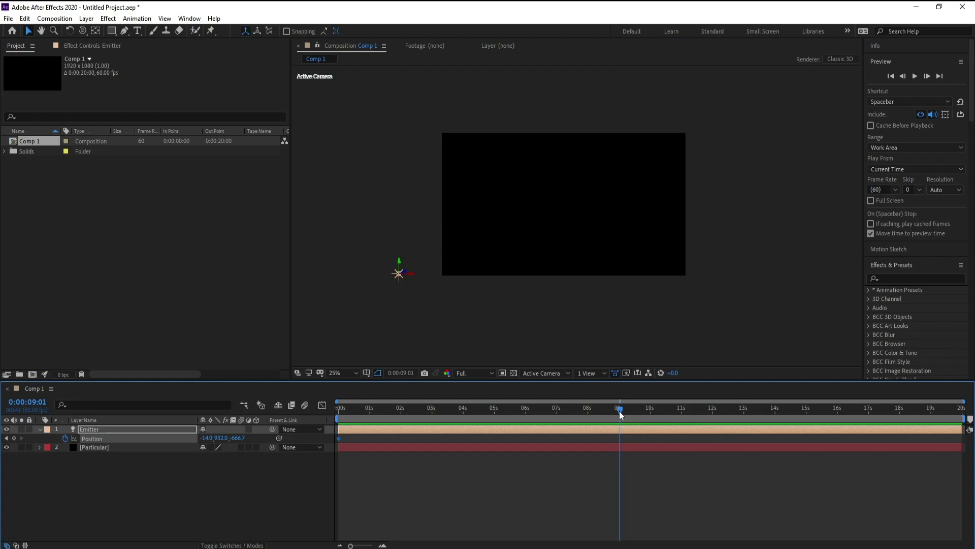
Step: At 0:00:09:00, move the Emitter beyond the upper right of the frame
drag(618, 411, 620, 411)
drag(413, 275, 645, 283)
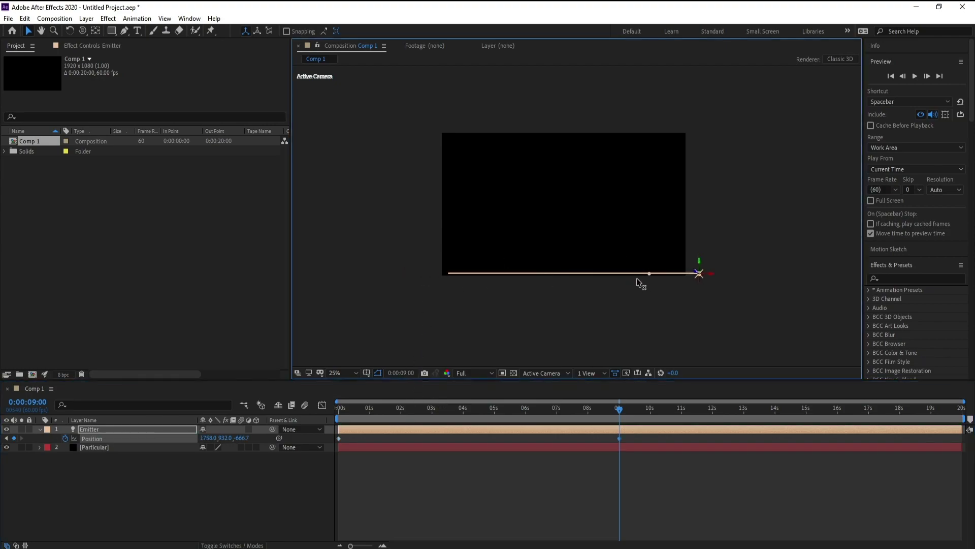
drag(701, 263, 726, 130)
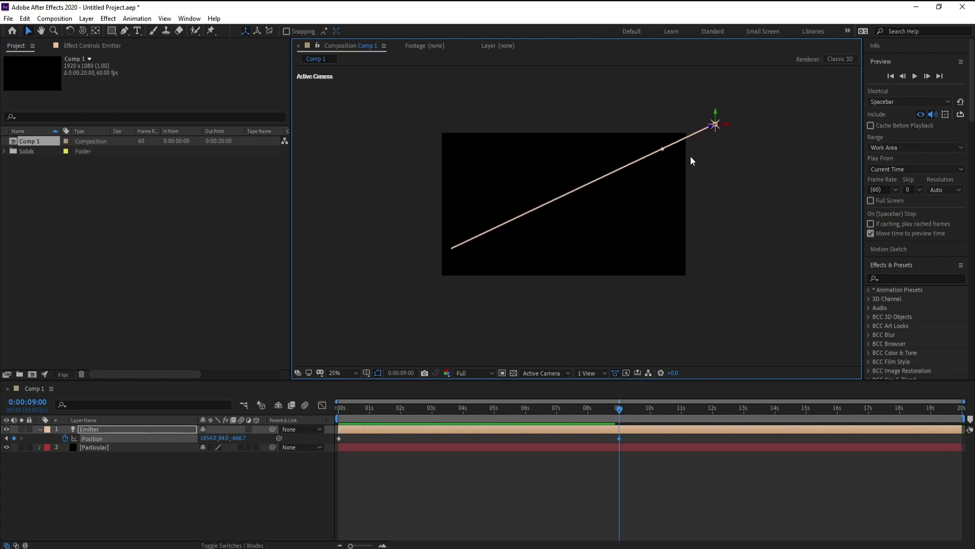
scroll(679, 154, up, 1)
drag(679, 155, 653, 235)
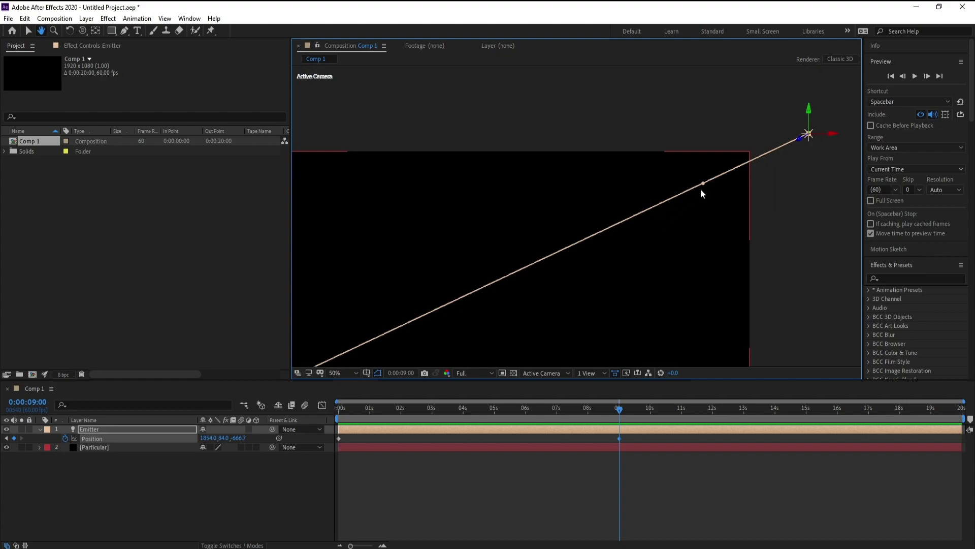
key(v)
Step: Bend the motion path into an S-curve at both keyframes, nudging the endpoints lower
drag(704, 184, 584, 133)
drag(805, 109, 814, 133)
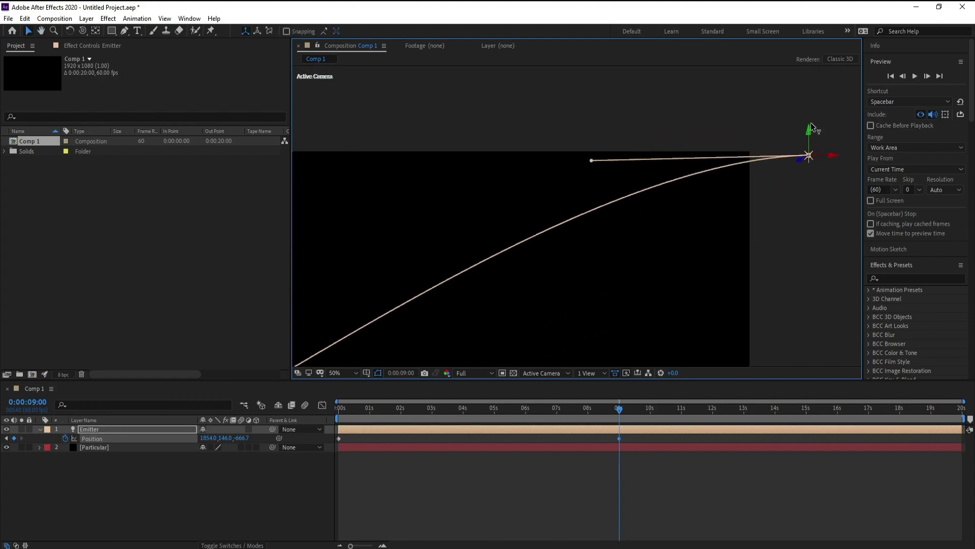
scroll(645, 150, left, 5)
key(Home)
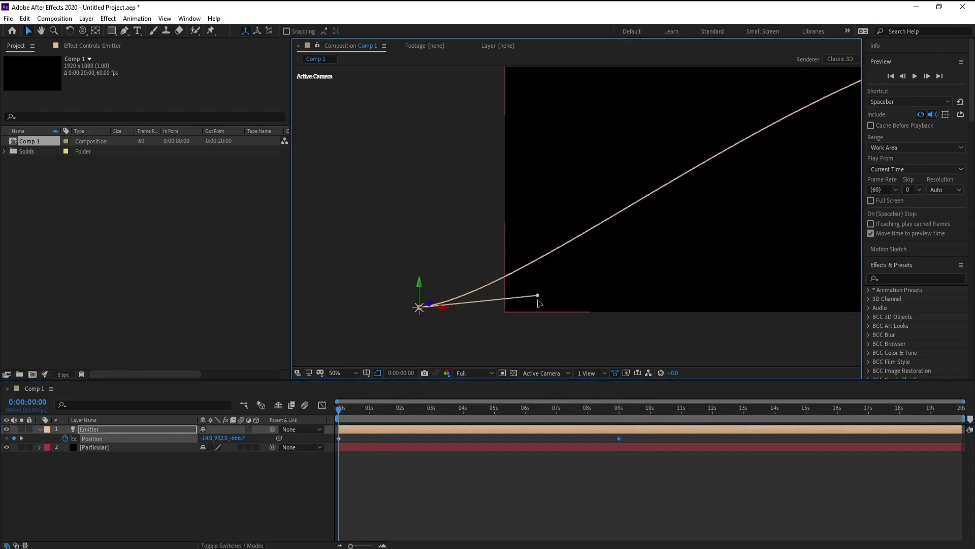
drag(539, 302, 554, 360)
scroll(492, 307, right, 3)
drag(368, 291, 369, 298)
Step: Scrub the timeline to preview the Emitter travelling along its curved path
scroll(655, 244, down, 2)
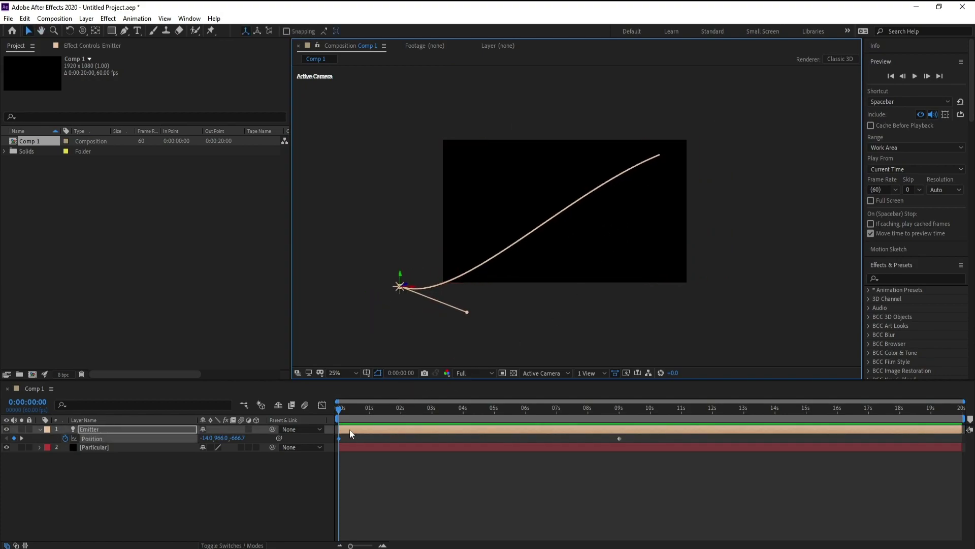
drag(340, 409, 502, 409)
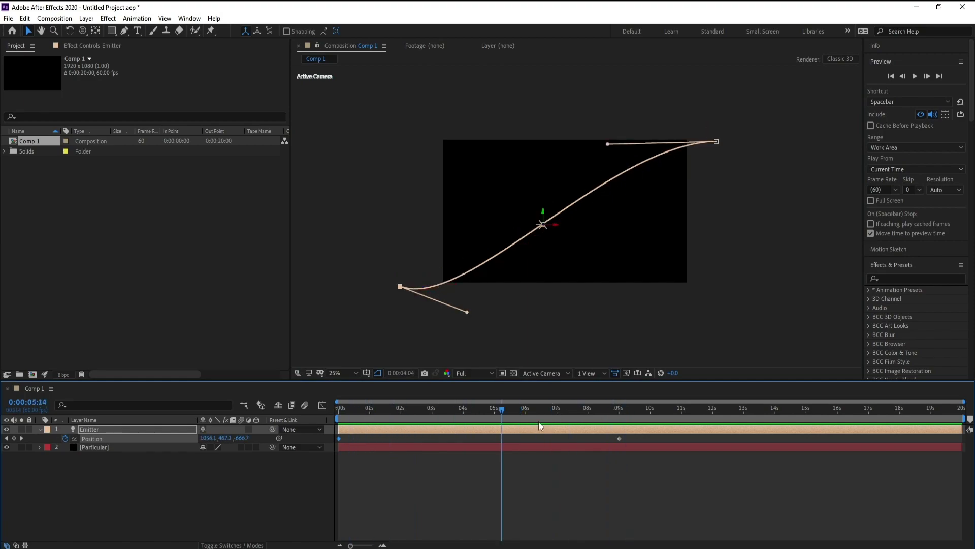
drag(579, 410, 326, 443)
key(period)
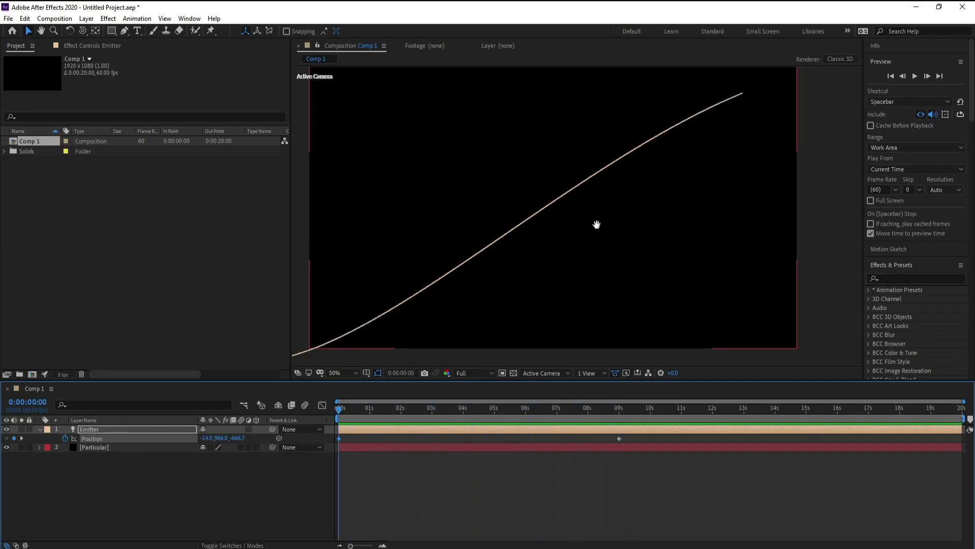
drag(597, 224, 594, 244)
Step: Apply RG Trapcode Particular to the Particular solid and move to about 6 seconds
click(118, 448)
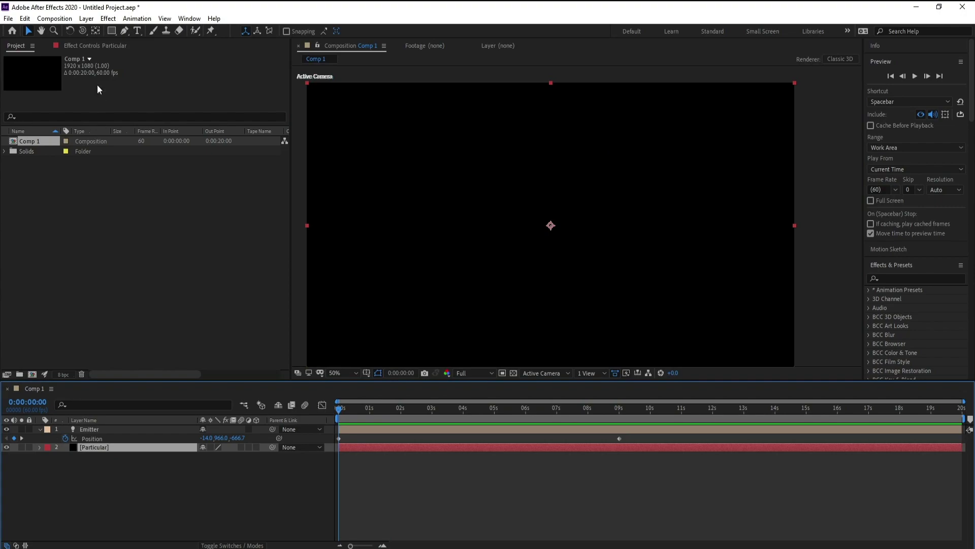
click(108, 18)
mouse_move(153, 448)
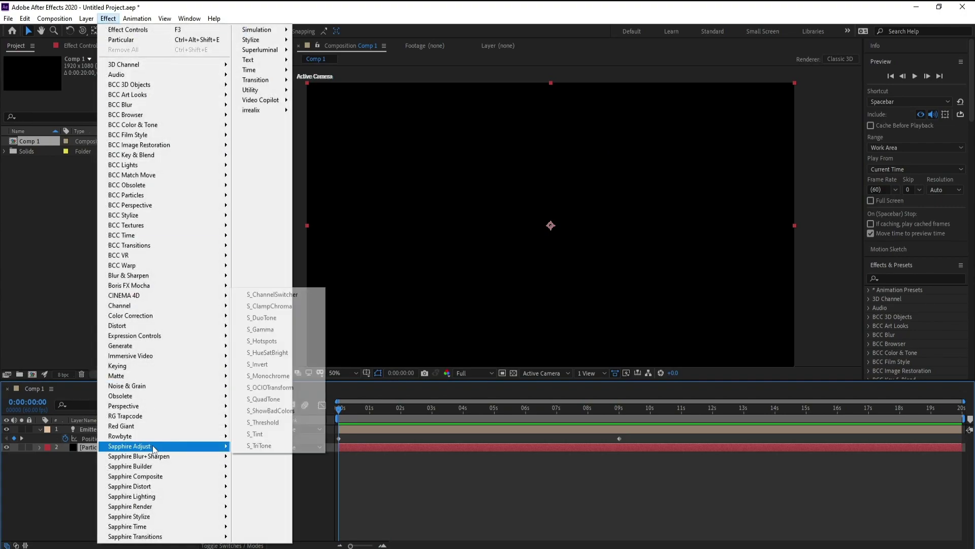
mouse_move(152, 416)
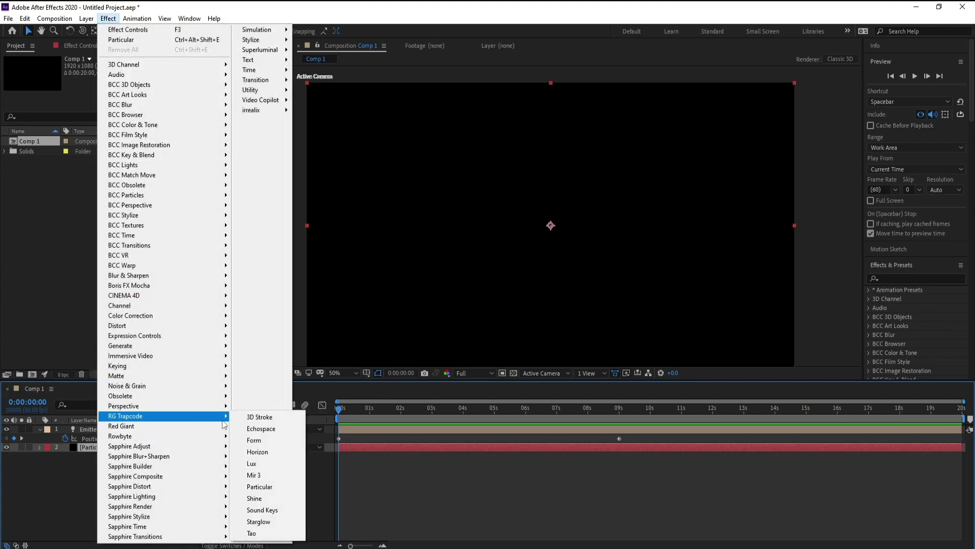
click(264, 488)
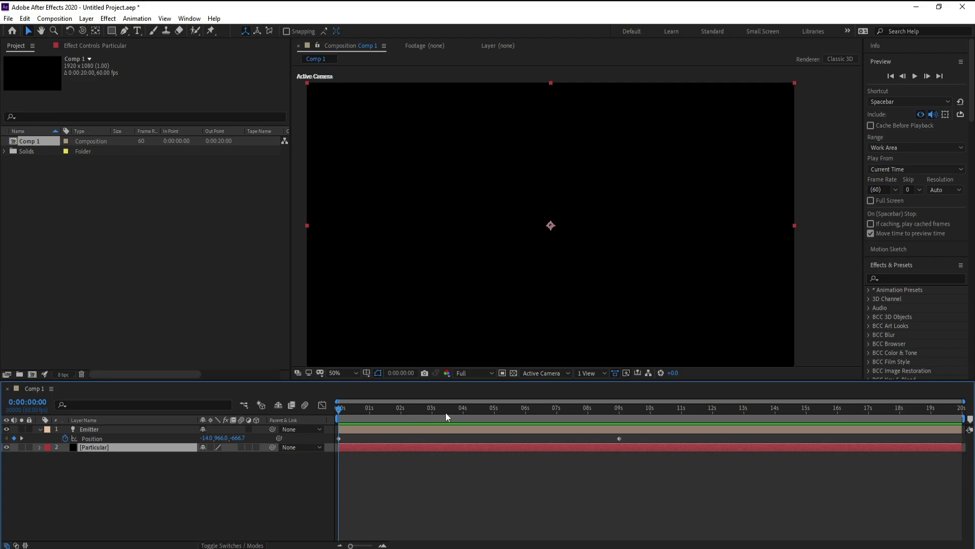
drag(443, 413, 529, 414)
Step: Set Particles/sec to 750 and Emitter Type to Light(s)
click(14, 135)
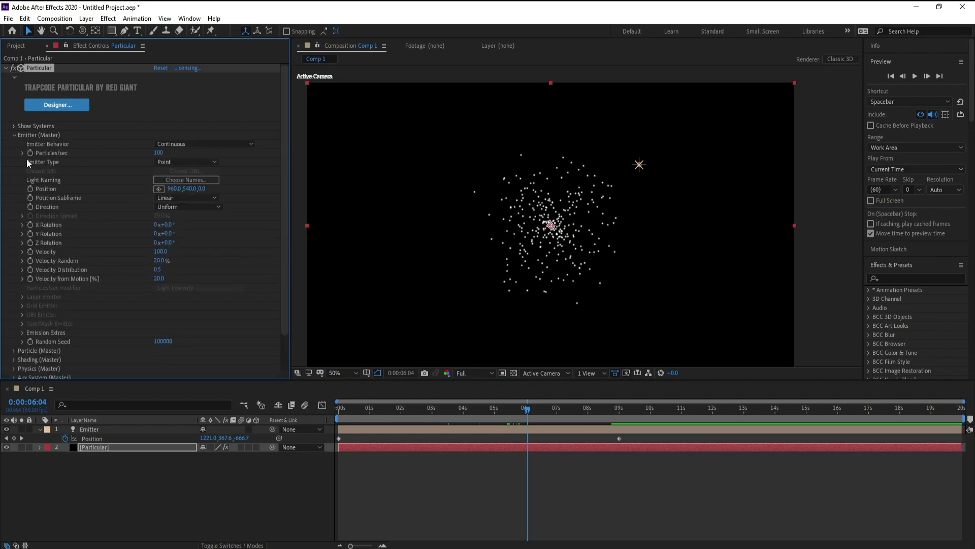
click(159, 153)
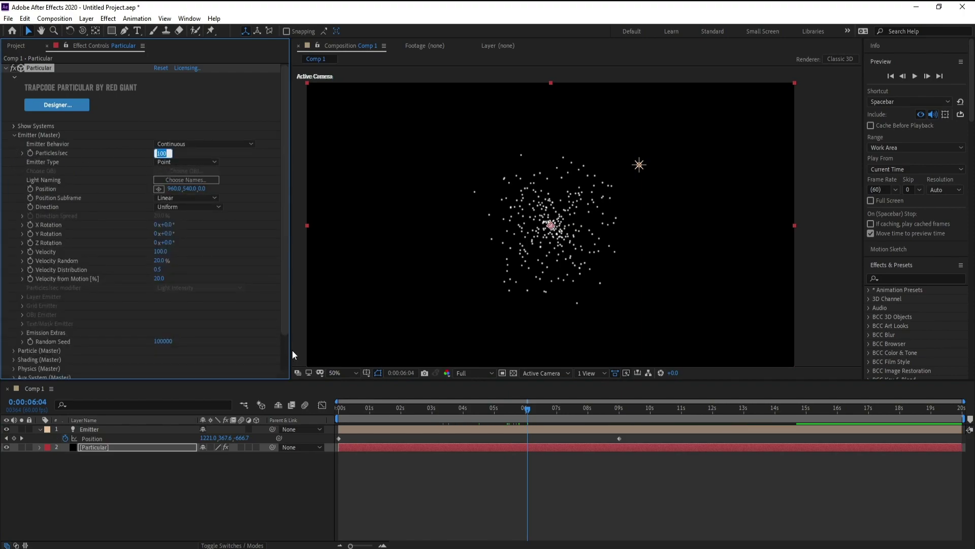
text(750)
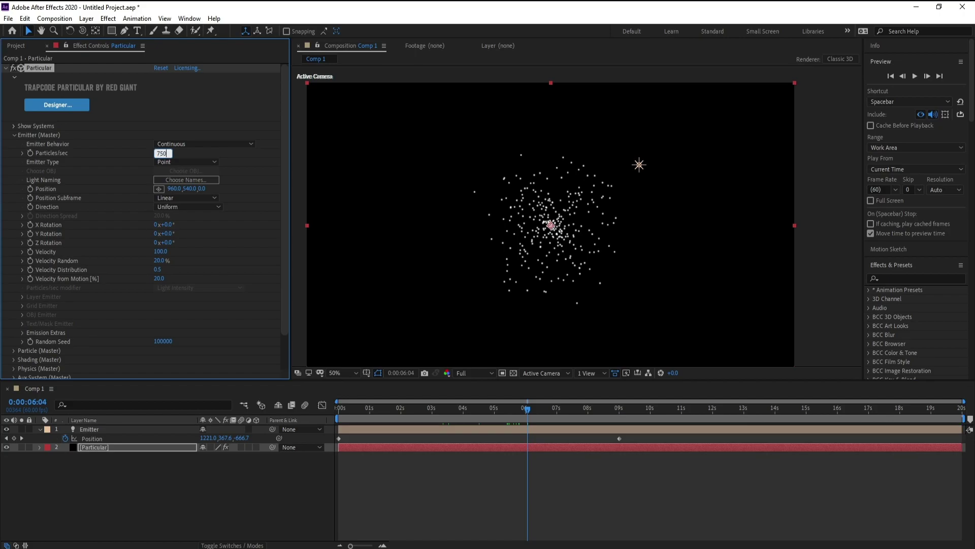
key(Return)
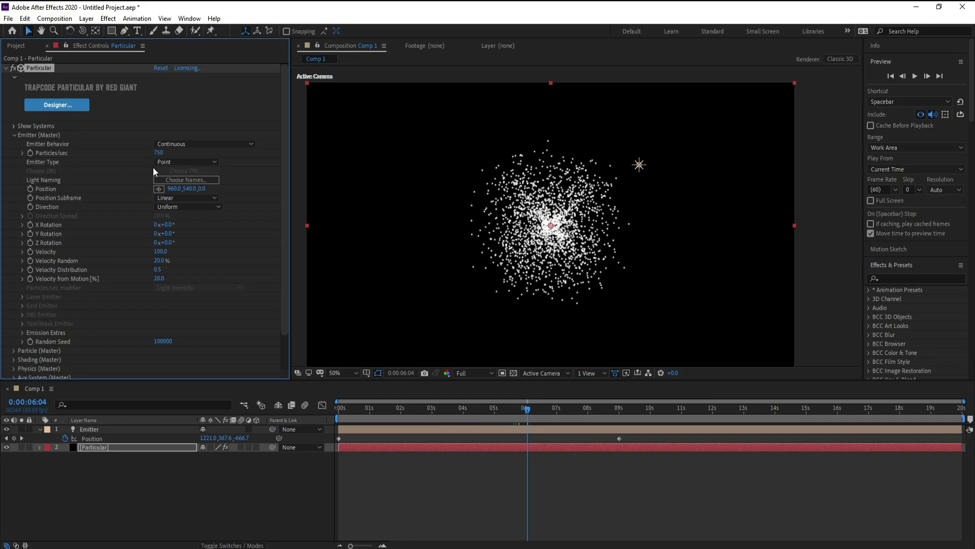
click(180, 161)
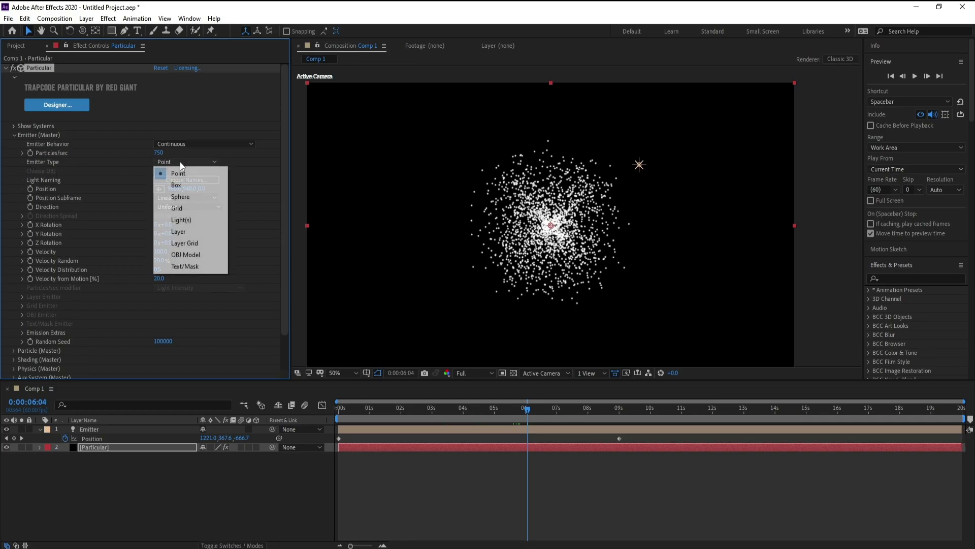
click(200, 219)
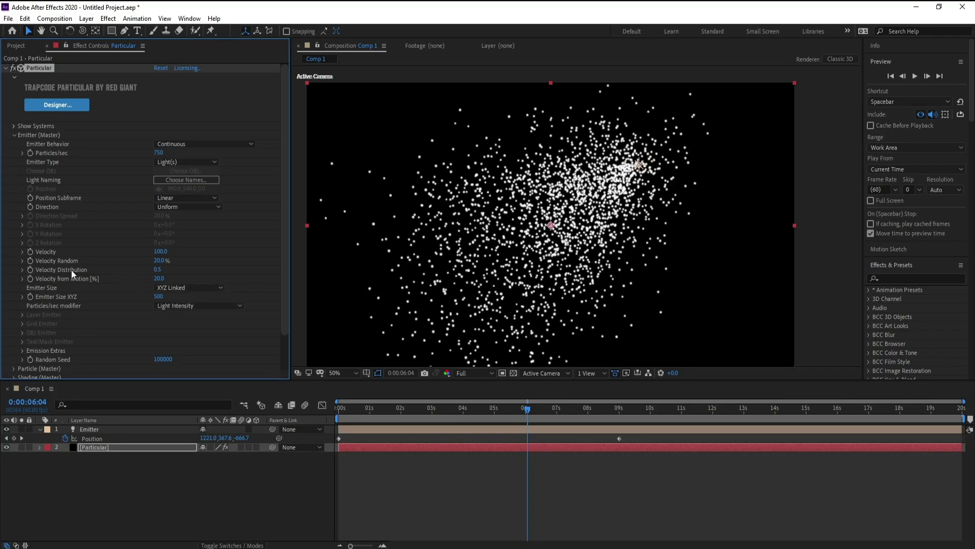
Step: Set Velocity, Velocity Random, Distribution and Velocity from Motion all to 0
click(160, 252)
text(0)
click(158, 261)
text(0)
click(158, 270)
text(0)
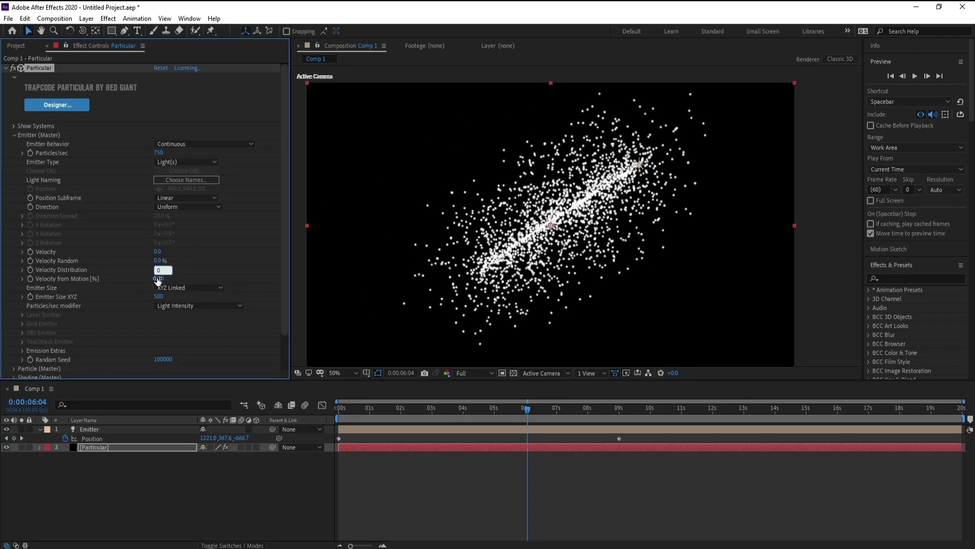
click(158, 279)
text(0)
key(Return)
Step: Set Emitter Size to XYZ Individual with X, Y and Z sizes of 0
click(187, 288)
click(175, 309)
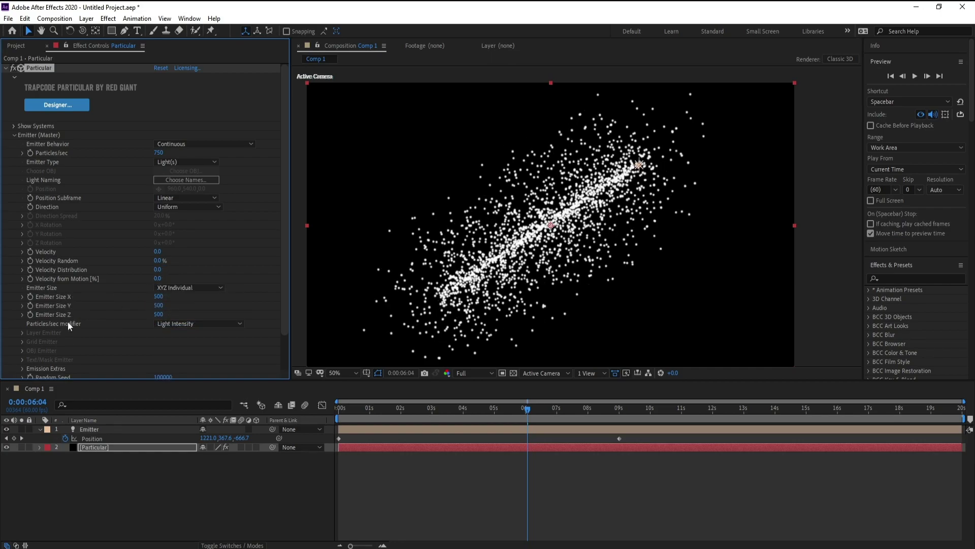
click(159, 297)
text(0)
click(159, 305)
text(0)
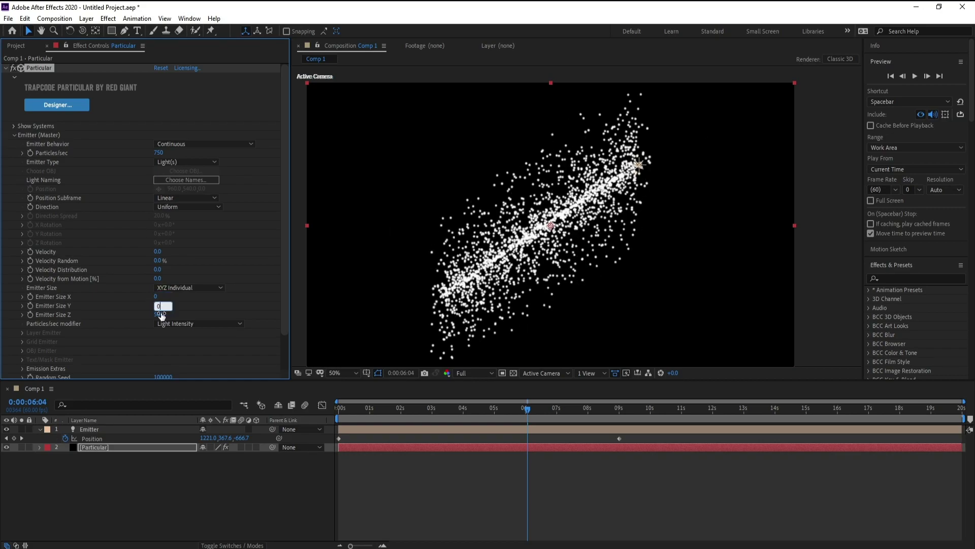
click(161, 314)
text(0)
key(Return)
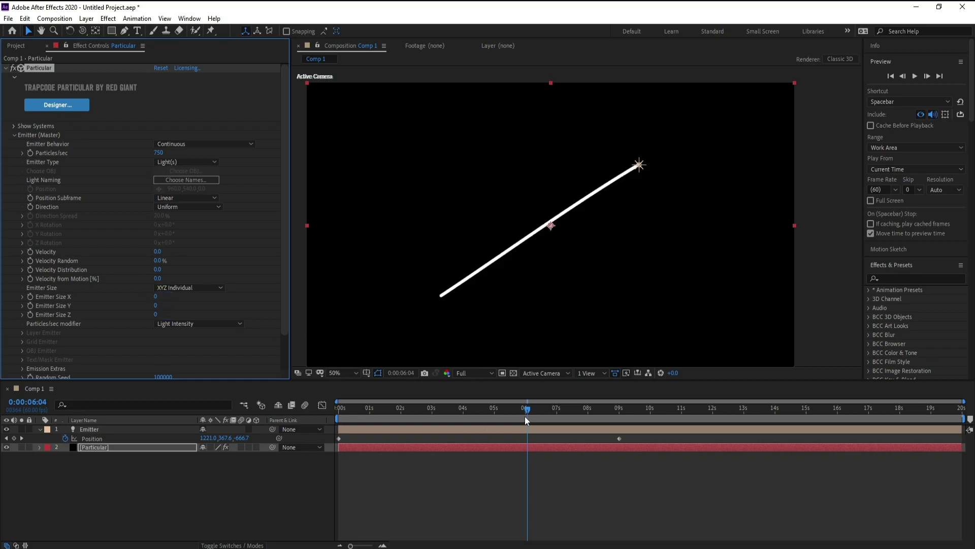
mouse_move(525, 416)
mouse_down()
mouse_move(416, 423)
mouse_move(527, 420)
mouse_up()
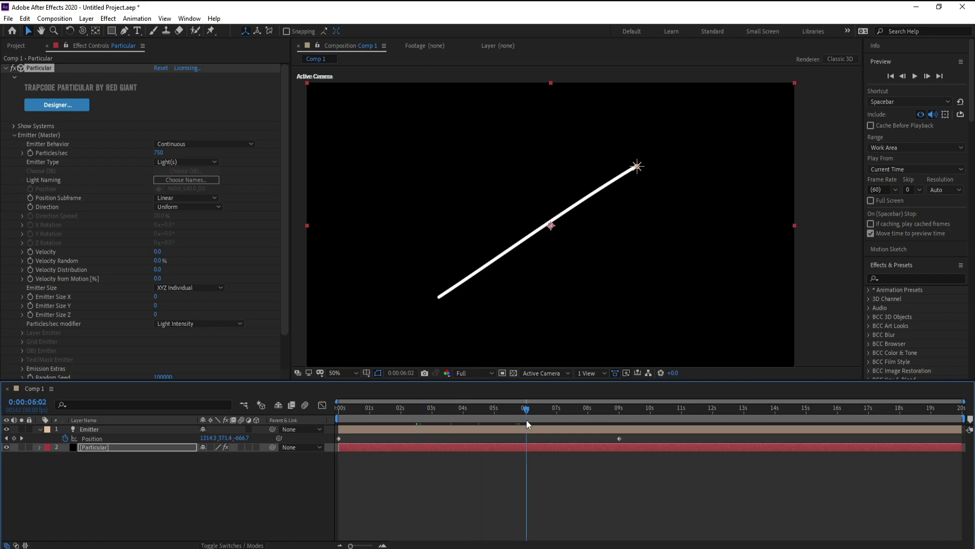
click(14, 135)
Step: In Particle (Master), set Life to 6 seconds and Size to 0
click(14, 144)
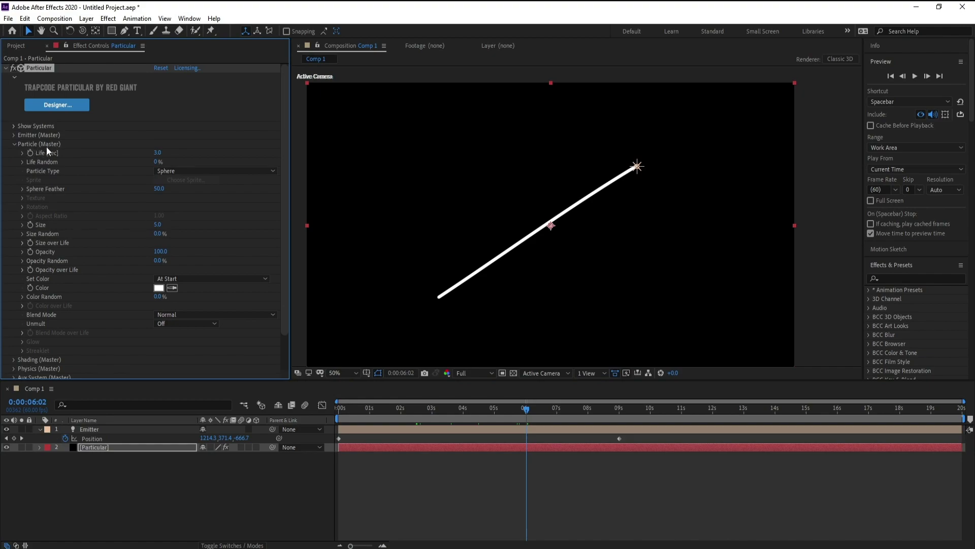
click(158, 153)
text(6)
key(Return)
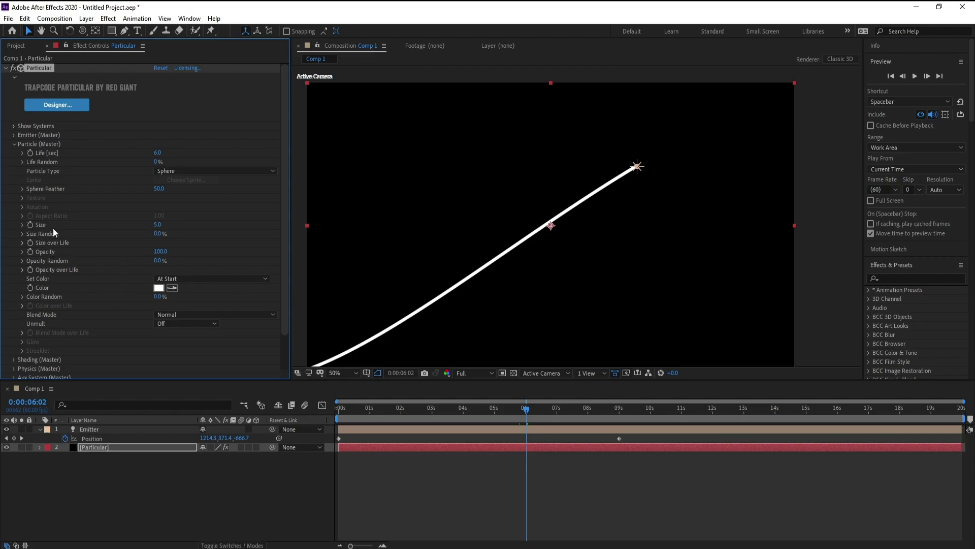
click(158, 224)
text(0)
key(Return)
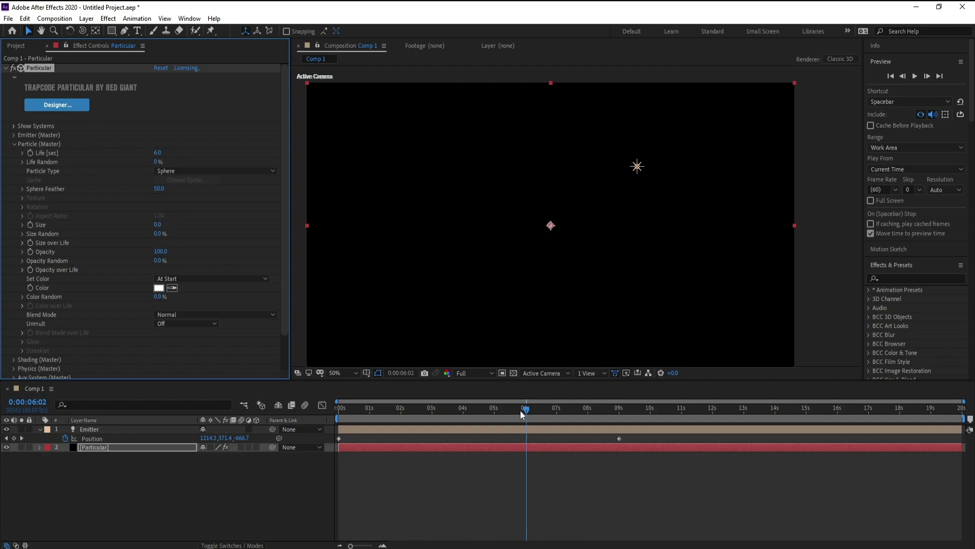
mouse_move(526, 435)
mouse_down()
mouse_move(397, 435)
mouse_move(526, 435)
mouse_up()
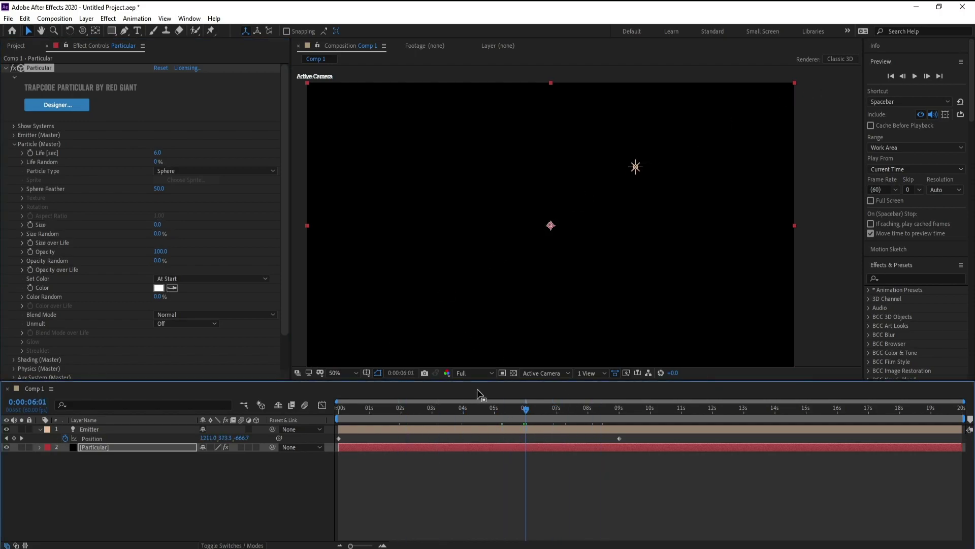
Step: Under Physics > Air > Turbulence Field, set Affect Position to 600
click(14, 145)
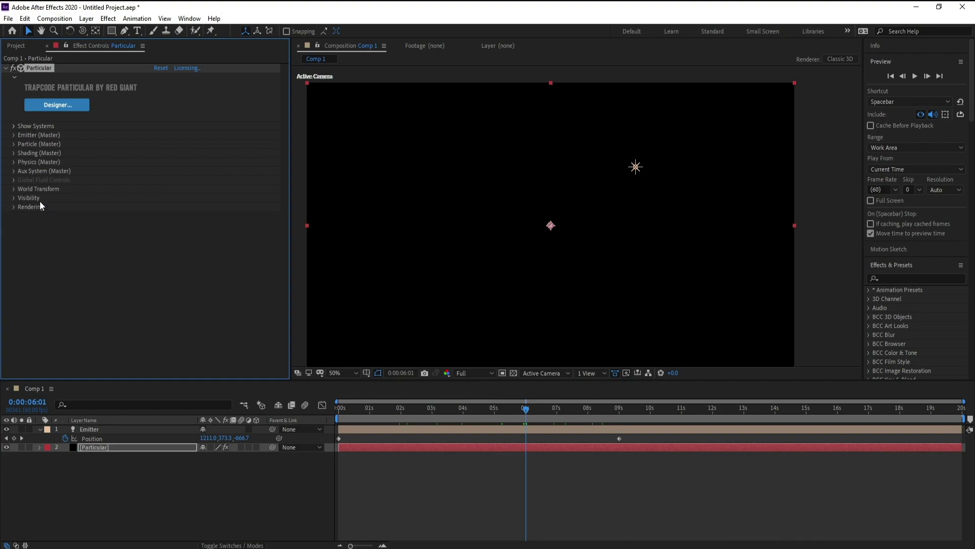
click(14, 162)
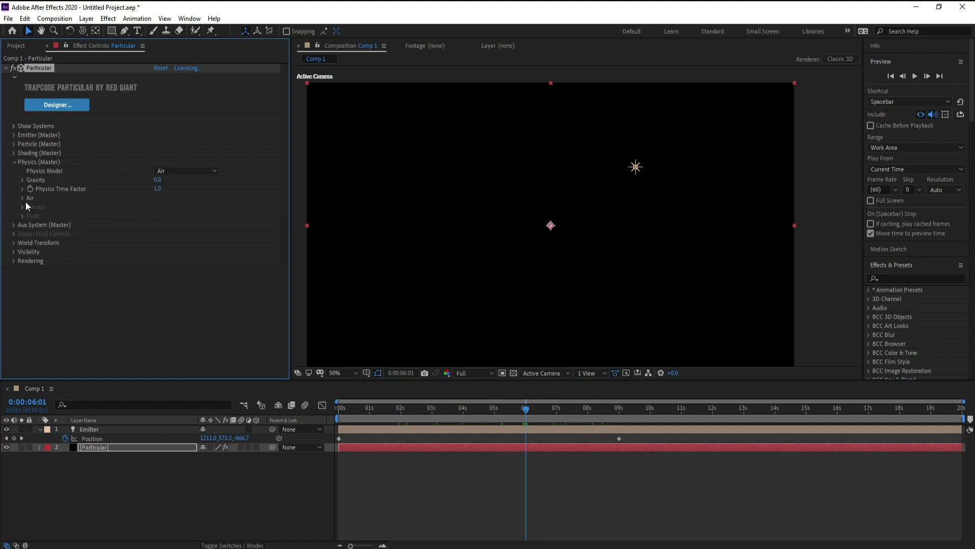
click(22, 198)
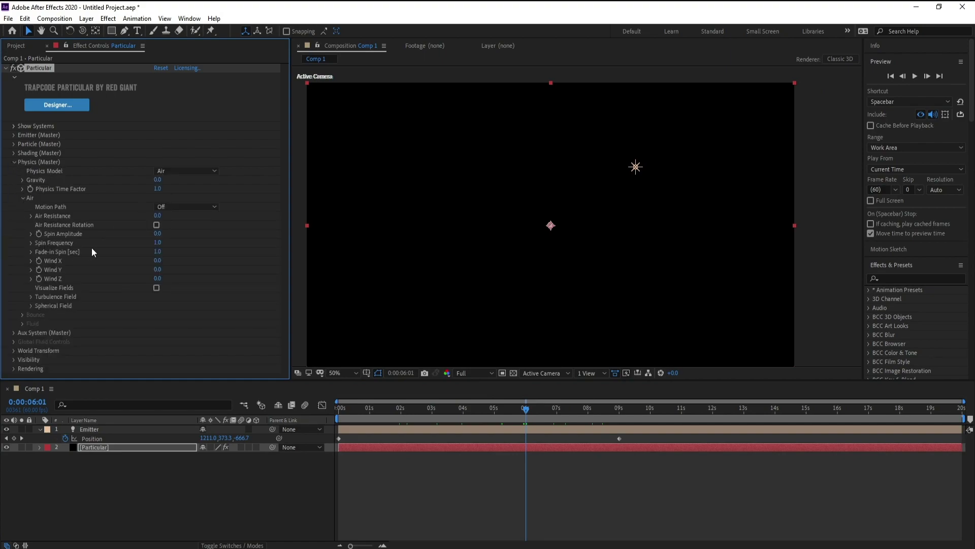
click(31, 297)
scroll(110, 319, down, 2)
scroll(196, 255, down, 2)
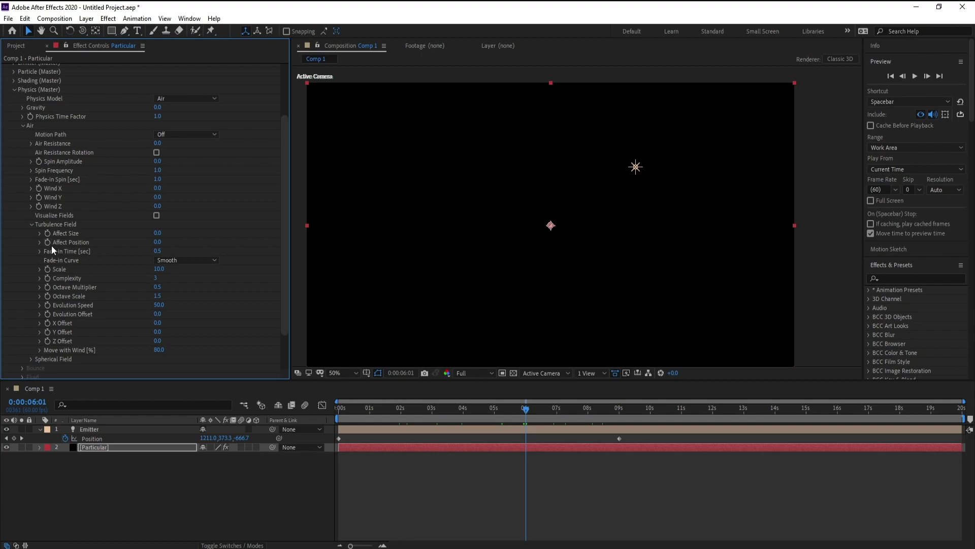
click(157, 242)
text(600)
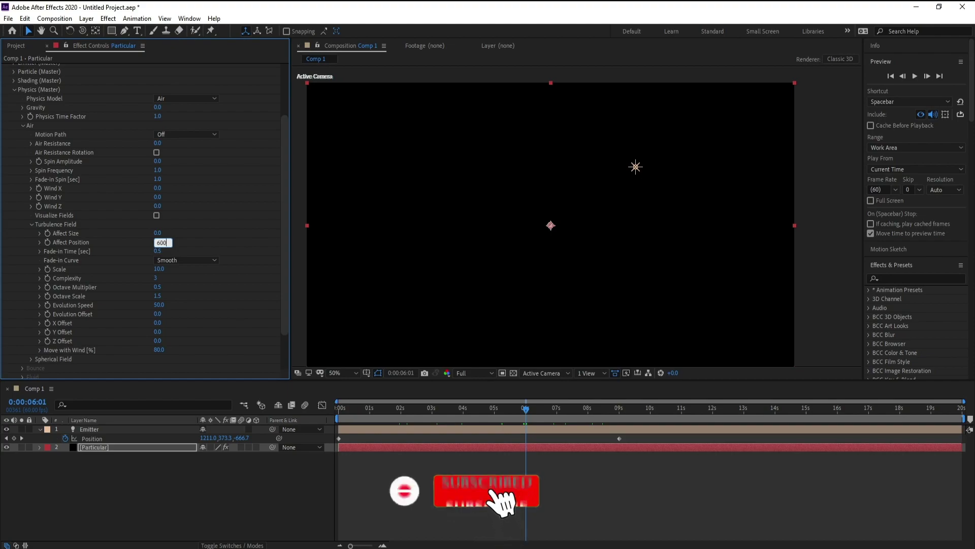
key(Return)
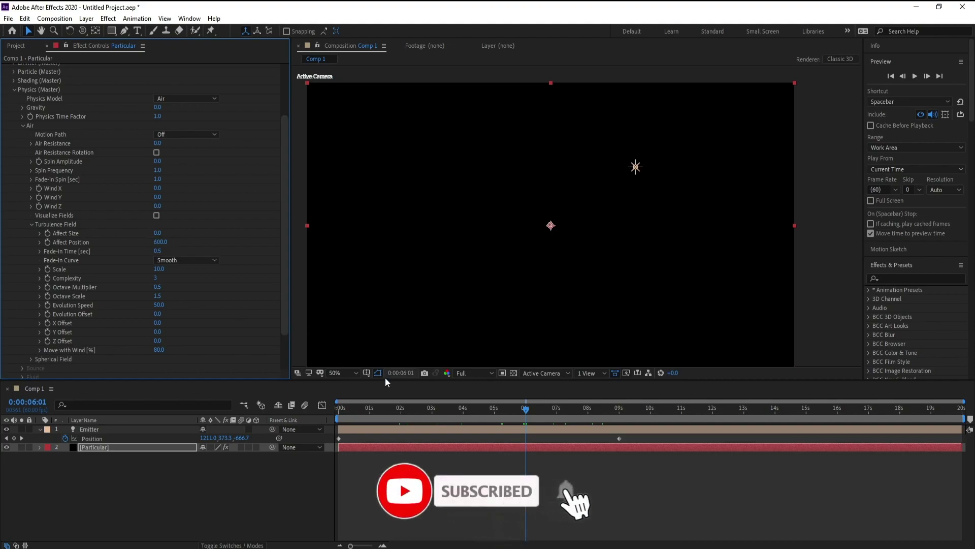
click(14, 90)
Step: Make the Aux System emit continuously at 150 particles per second
click(14, 171)
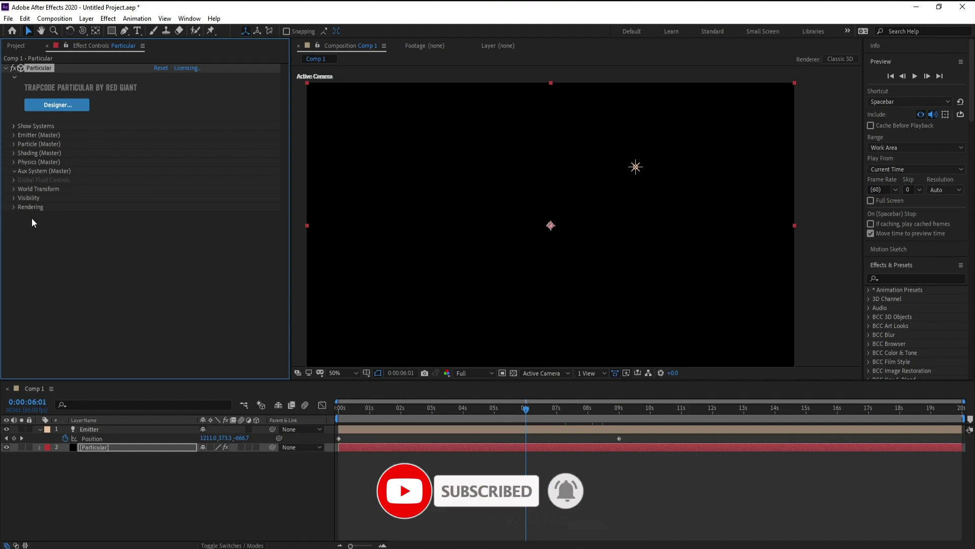
click(187, 131)
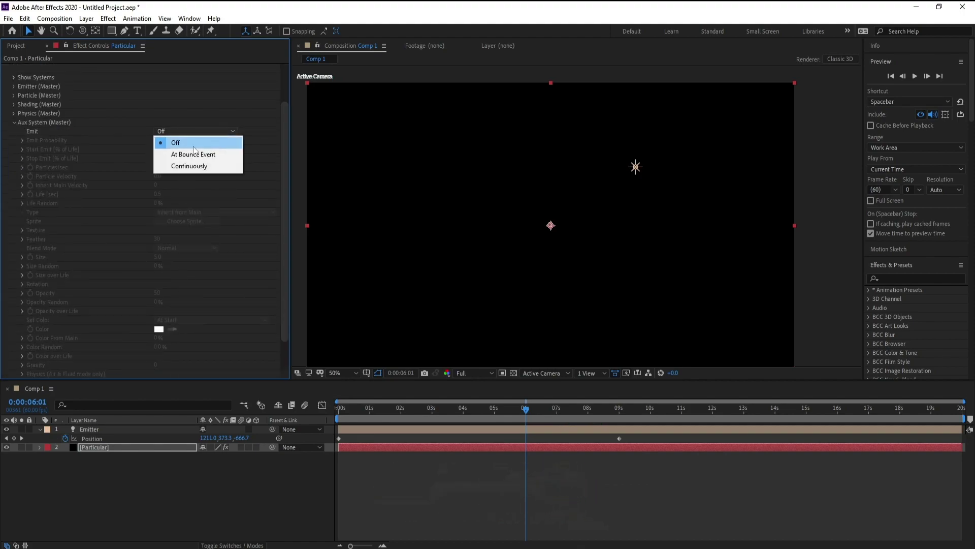
click(189, 169)
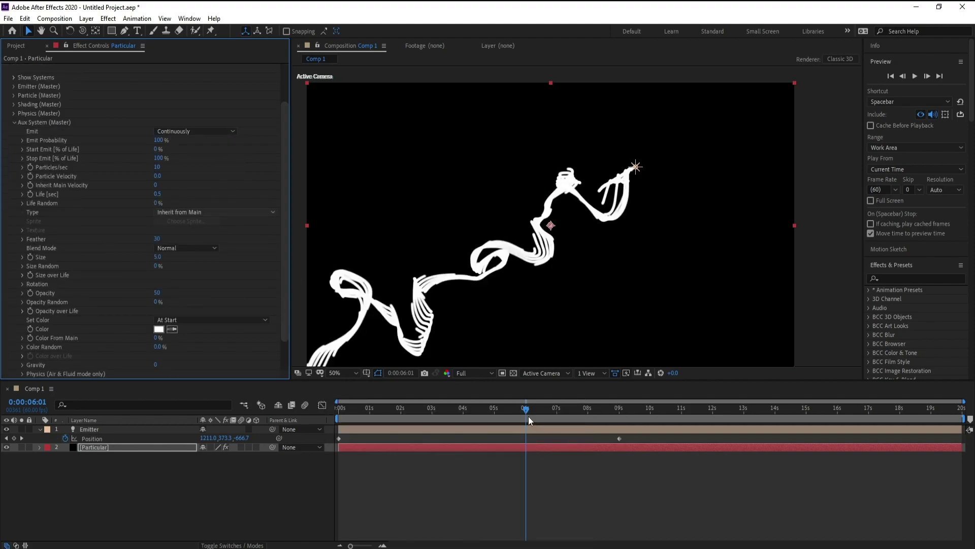
drag(528, 416, 553, 419)
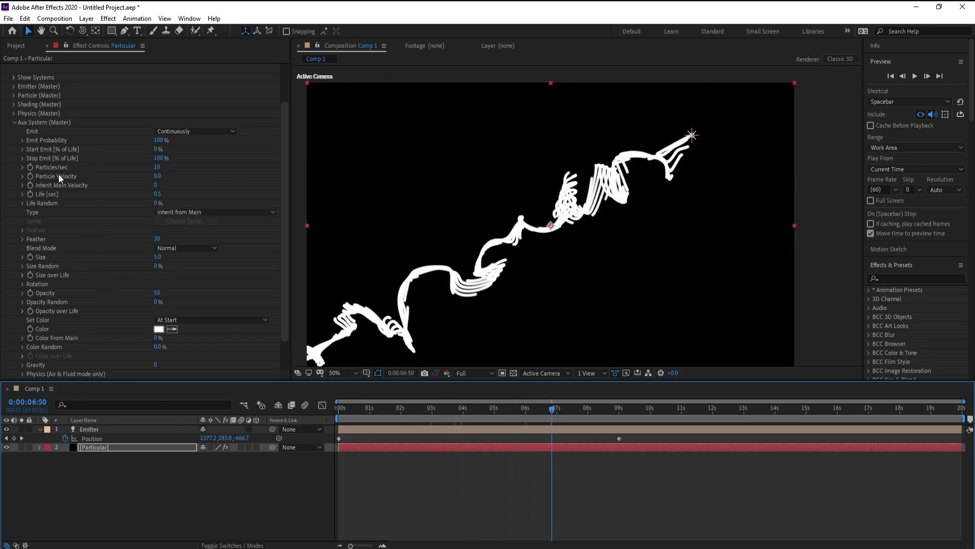
click(157, 167)
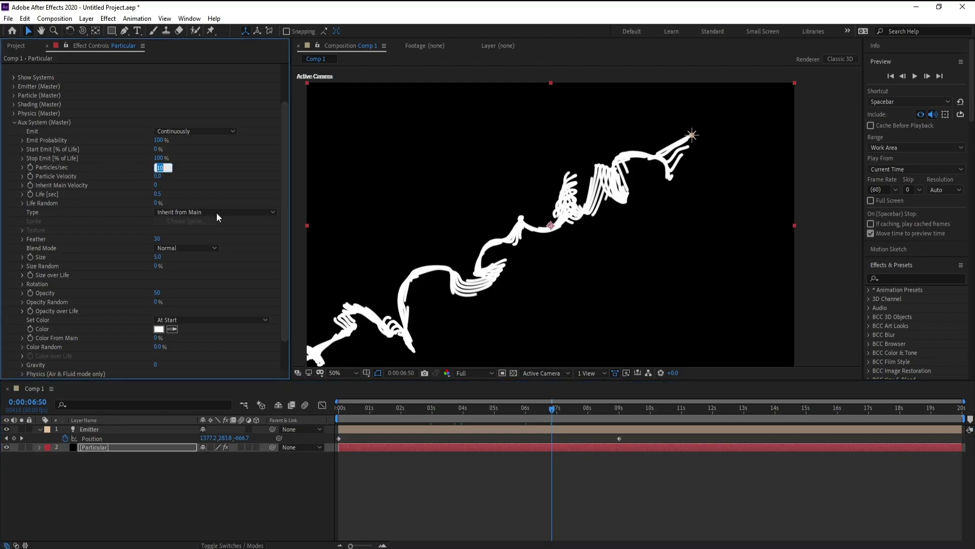
text(15)
key(Return)
Step: Set the Aux System particle Size to 1
click(485, 403)
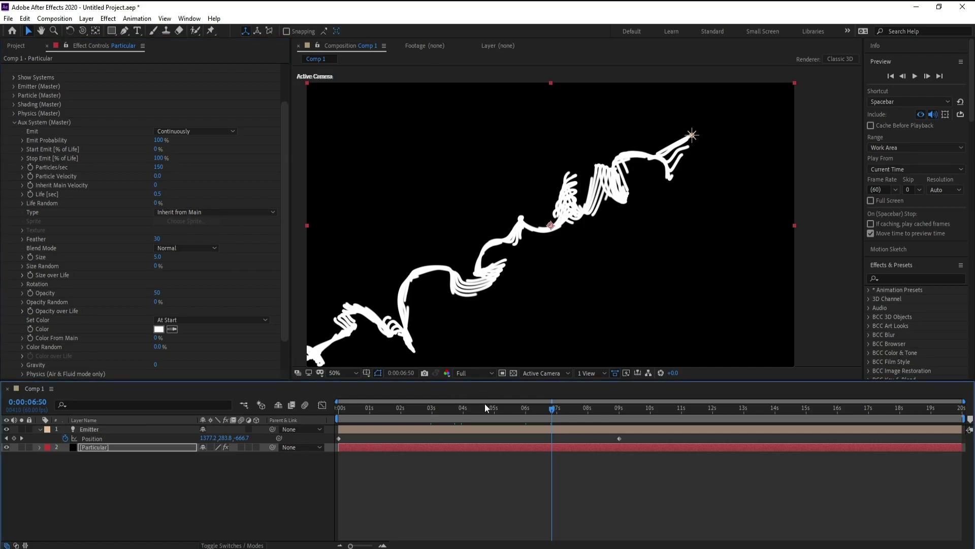
click(286, 261)
scroll(288, 273, down, 4)
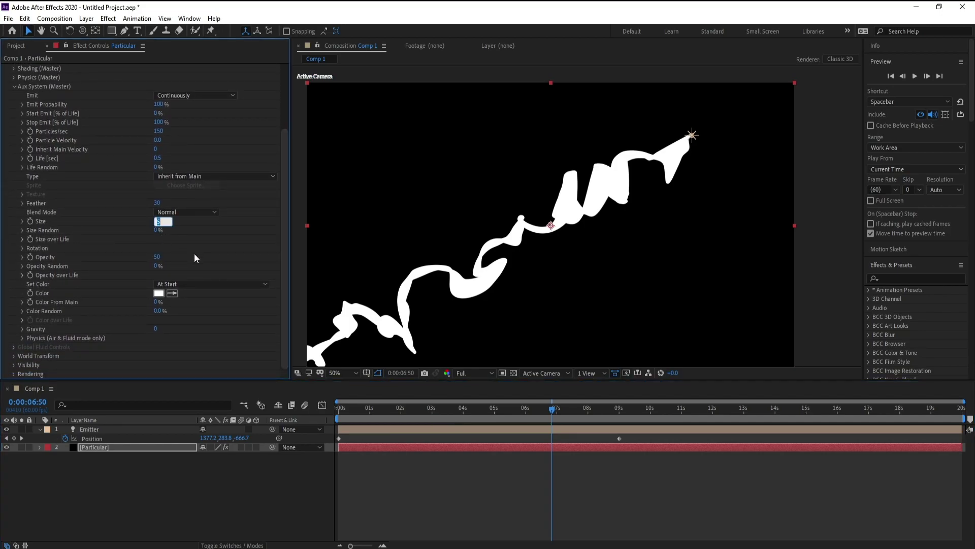
text(1)
key(Return)
Step: Set aux Set Color to Over Life and aux Turbulence Position to 600
click(197, 287)
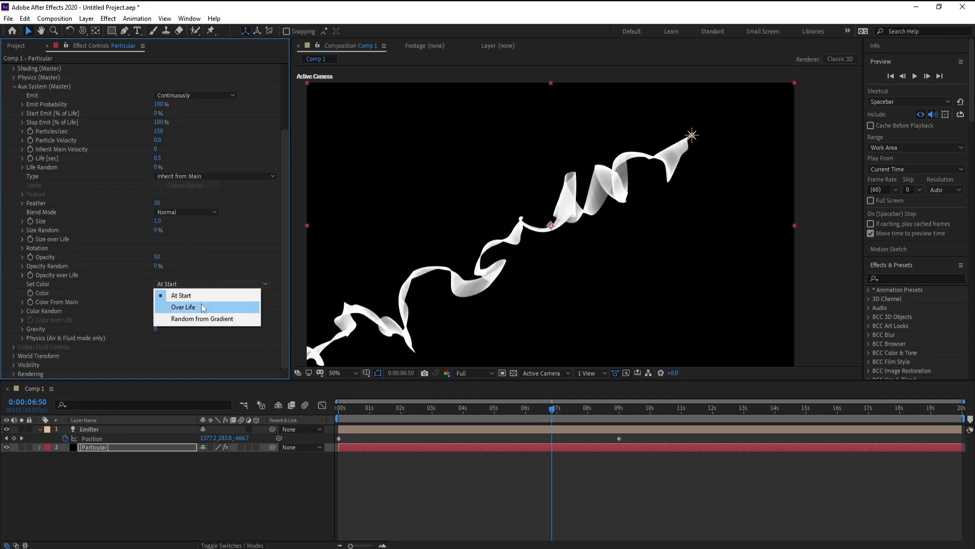
click(202, 304)
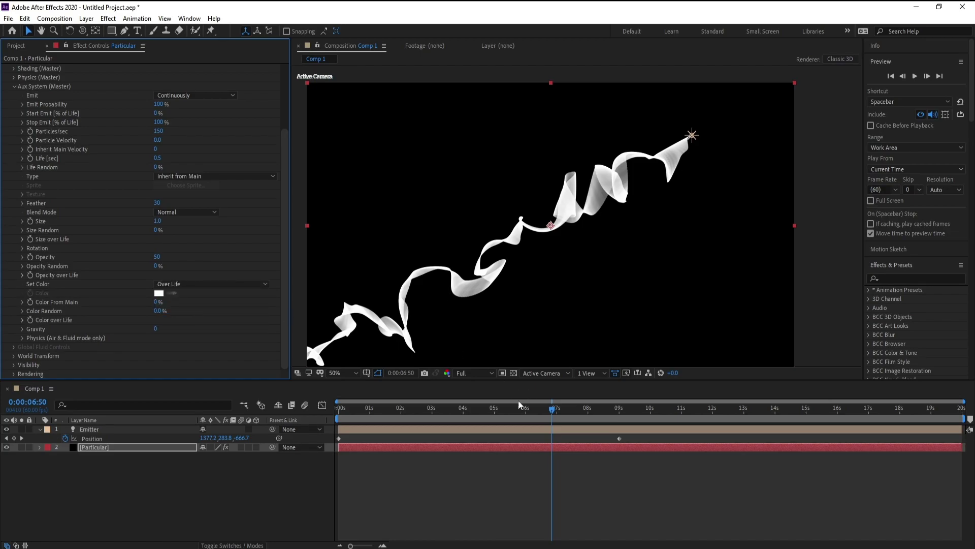
mouse_move(522, 416)
mouse_down()
mouse_move(506, 416)
mouse_move(535, 416)
mouse_up()
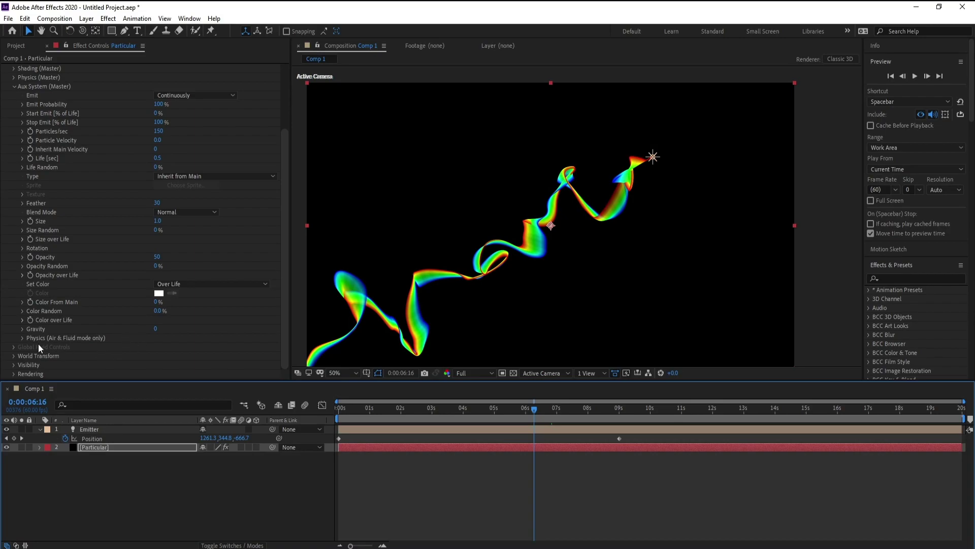
click(22, 338)
scroll(167, 327, down, 1)
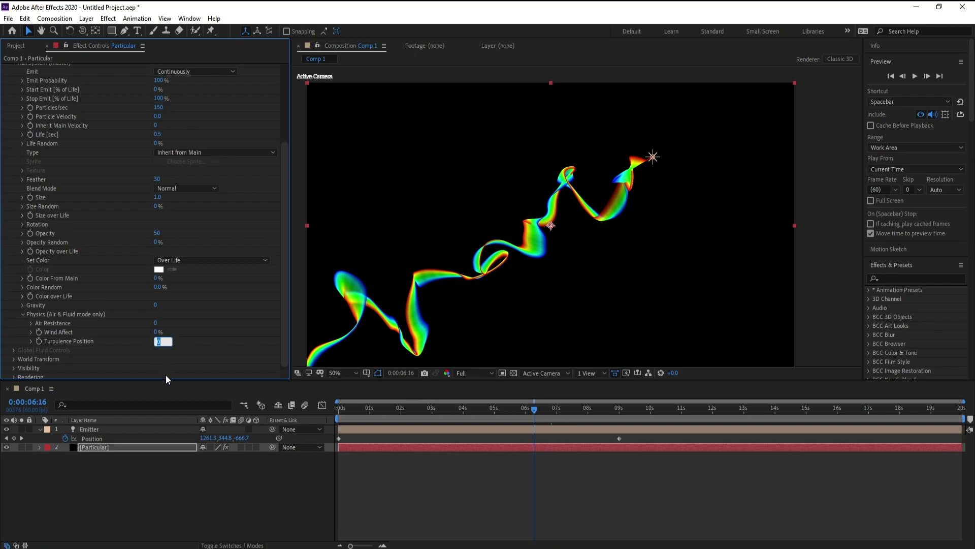
text(600)
key(Return)
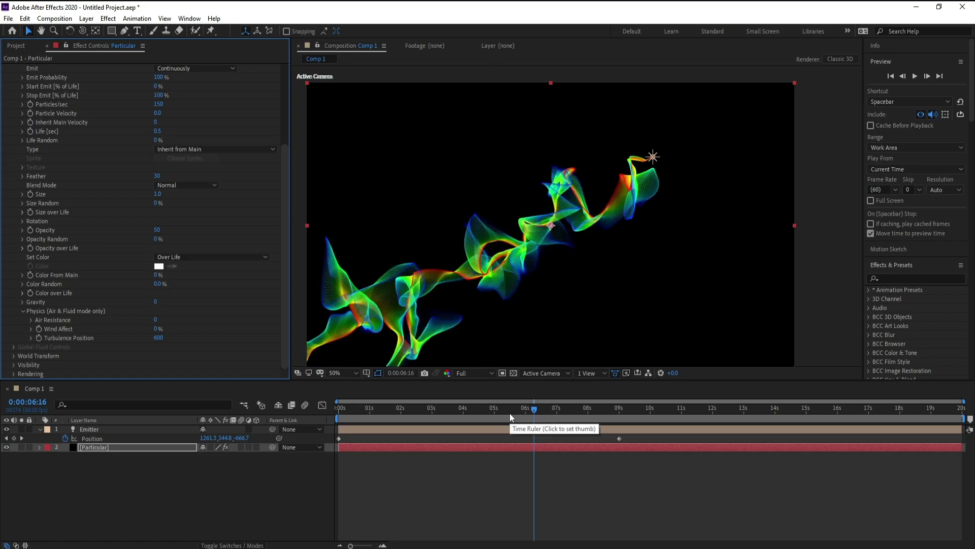
click(519, 411)
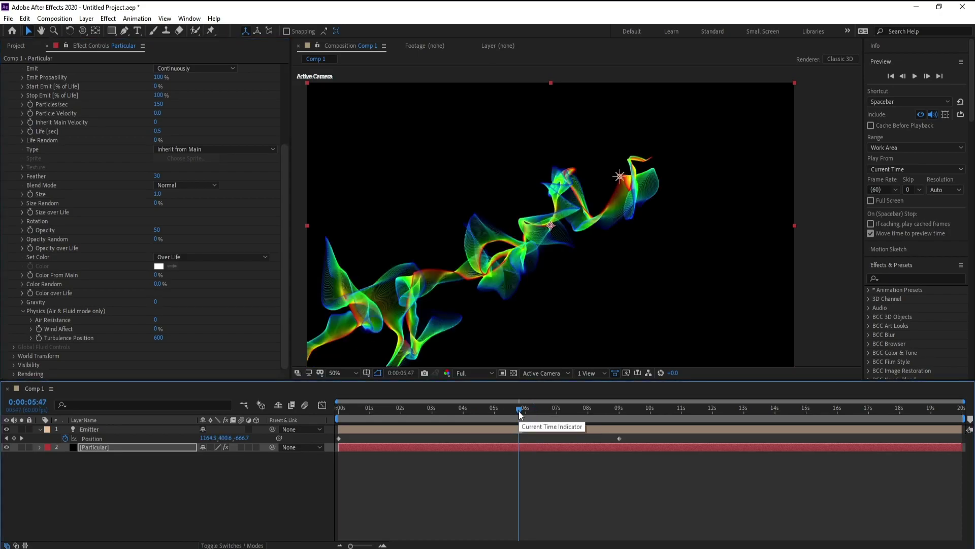
click(527, 412)
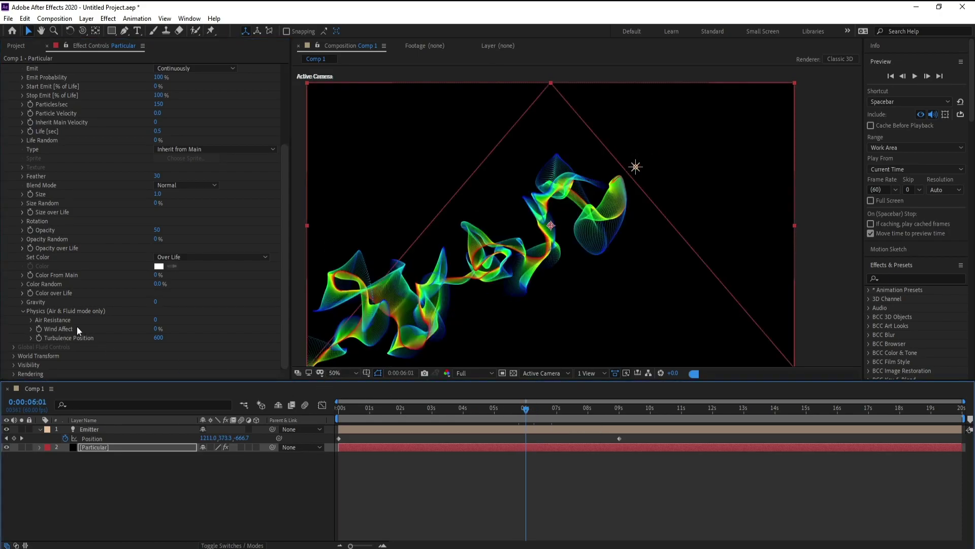
Step: Set the aux Gravity to -25 and preview around the six-second mark
click(155, 303)
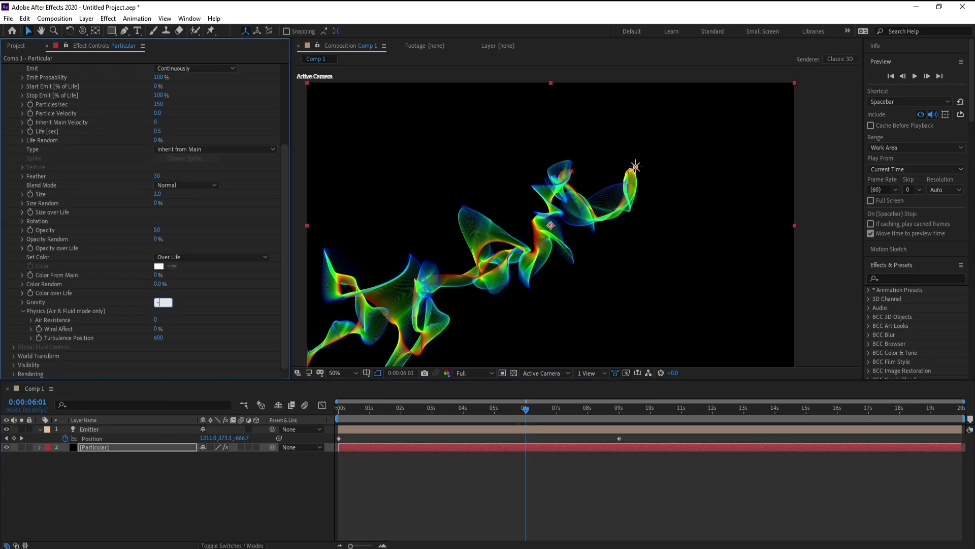
text(-25)
key(Return)
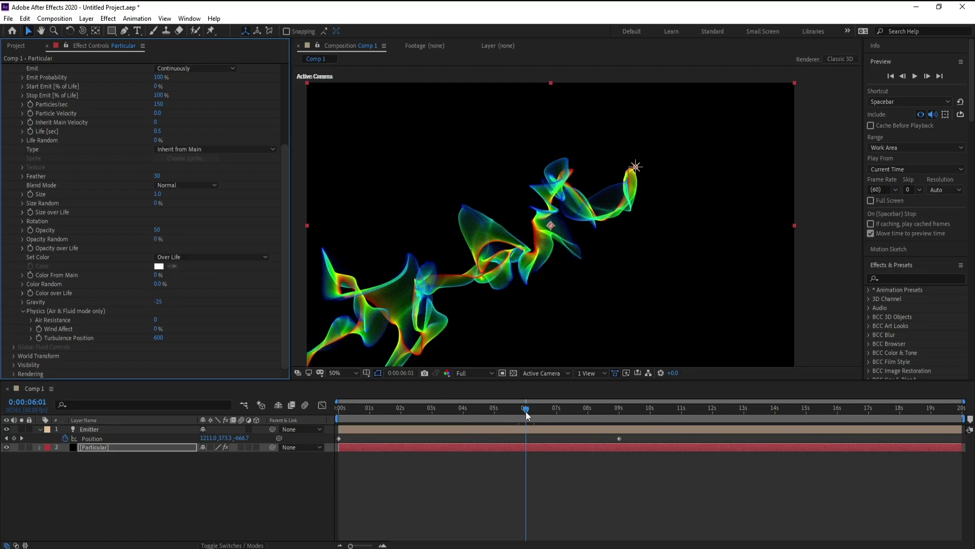
mouse_move(526, 412)
mouse_down()
mouse_move(501, 411)
mouse_move(527, 413)
mouse_up()
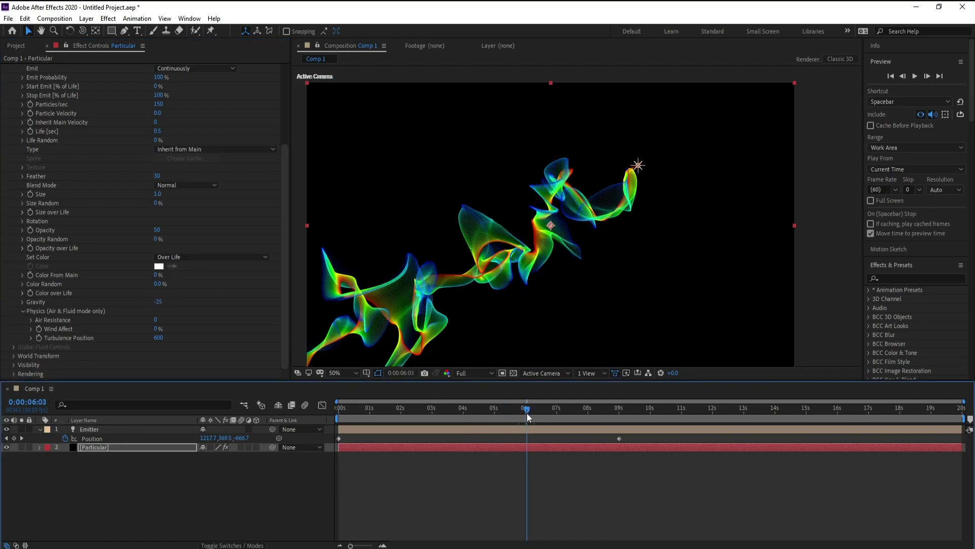
Step: Apply the falling-ramp preset to the aux Opacity over Life curve, replacing a triangle curve
scroll(206, 331, up, 2)
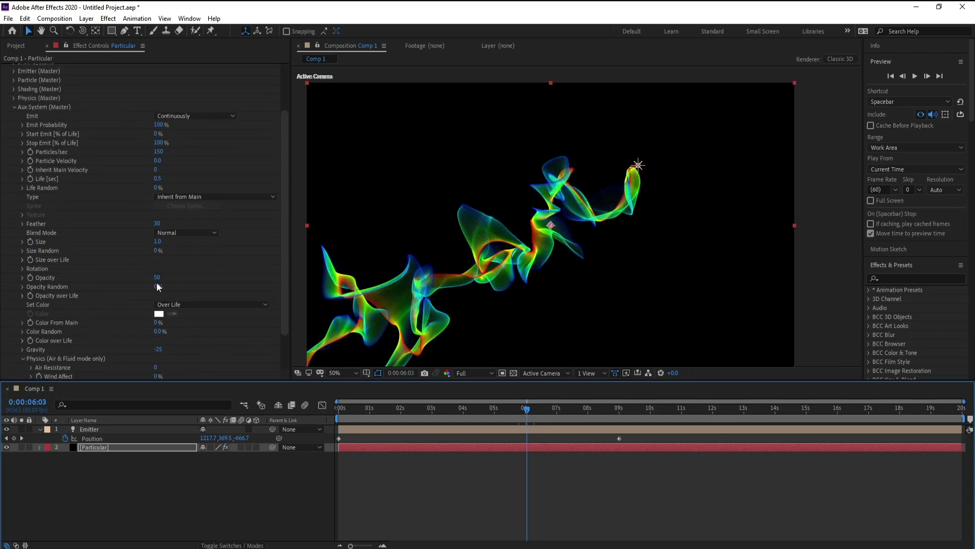
drag(282, 268, 282, 292)
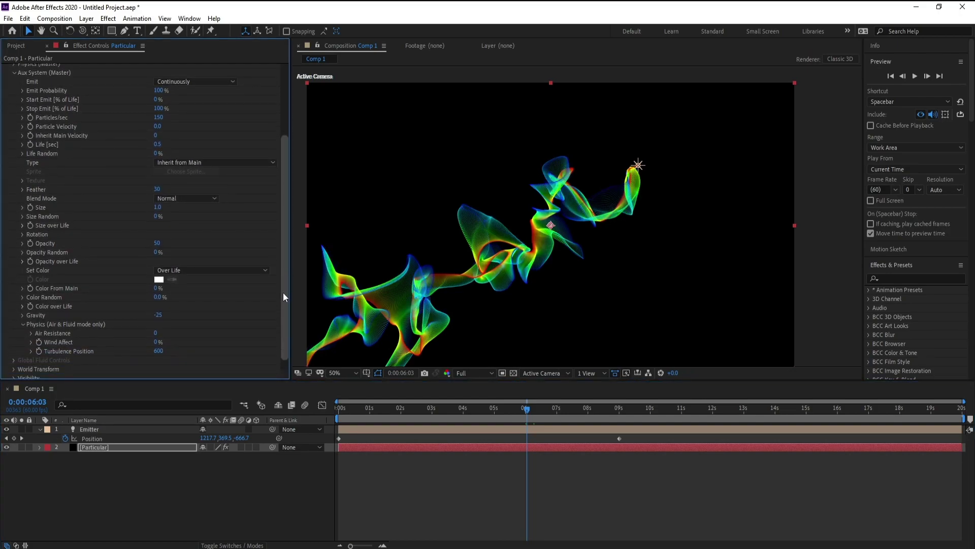
click(21, 262)
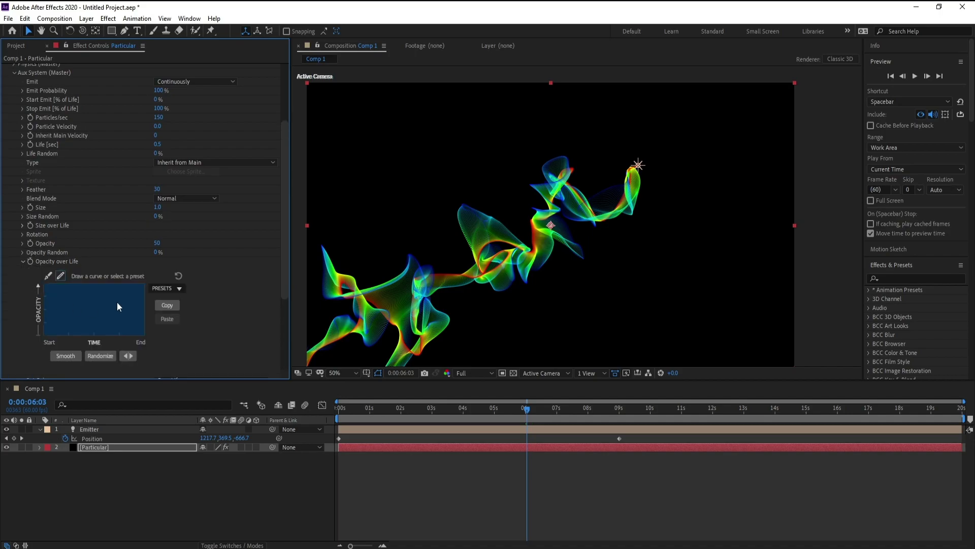
click(173, 288)
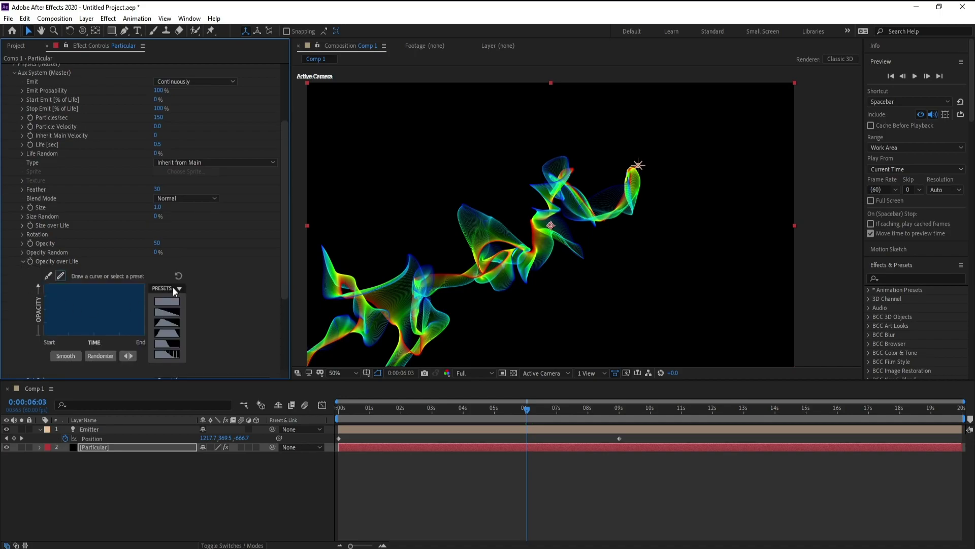
click(175, 319)
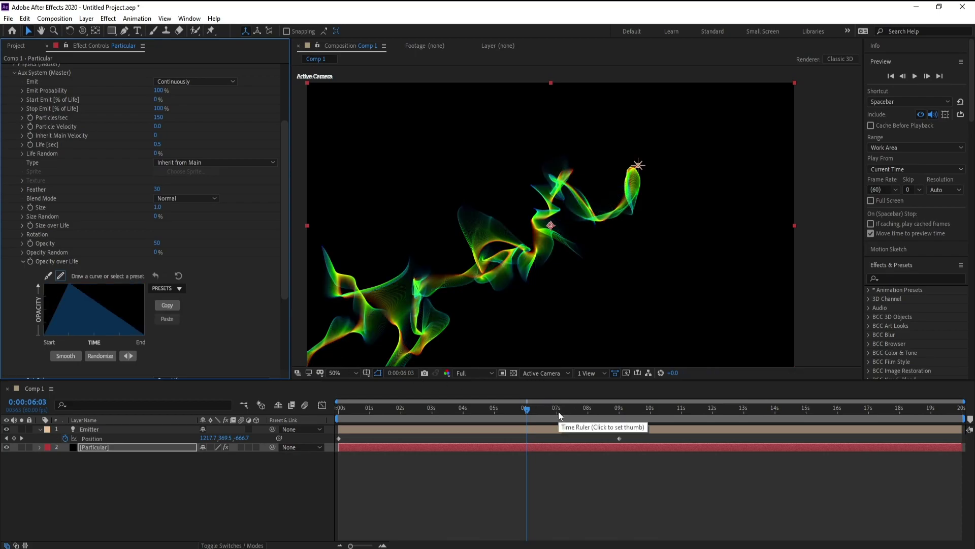
drag(559, 411, 592, 417)
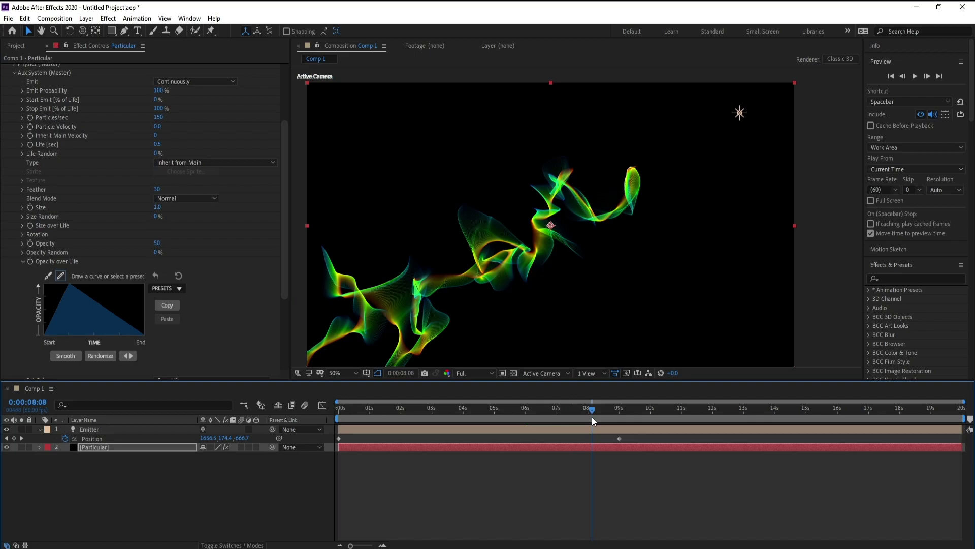
click(180, 288)
click(179, 307)
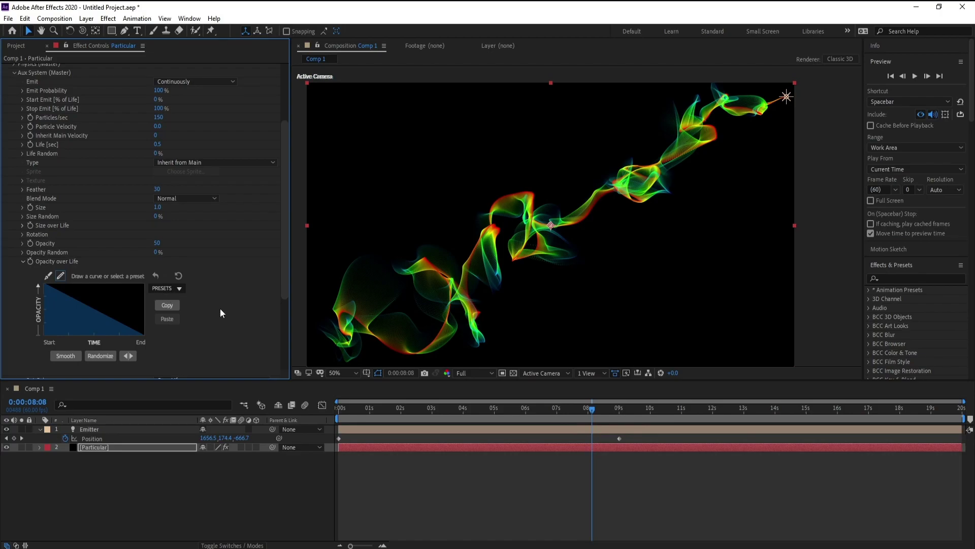
click(565, 408)
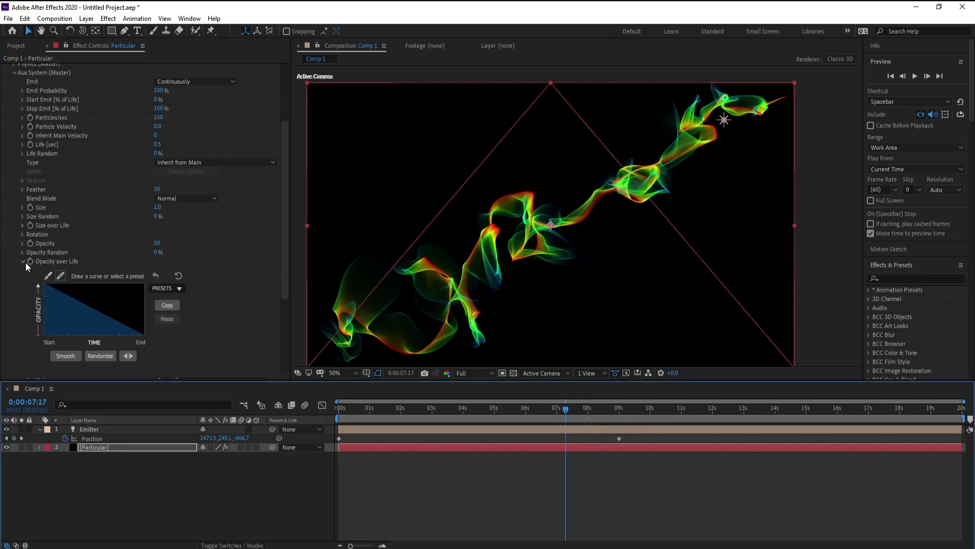
click(25, 262)
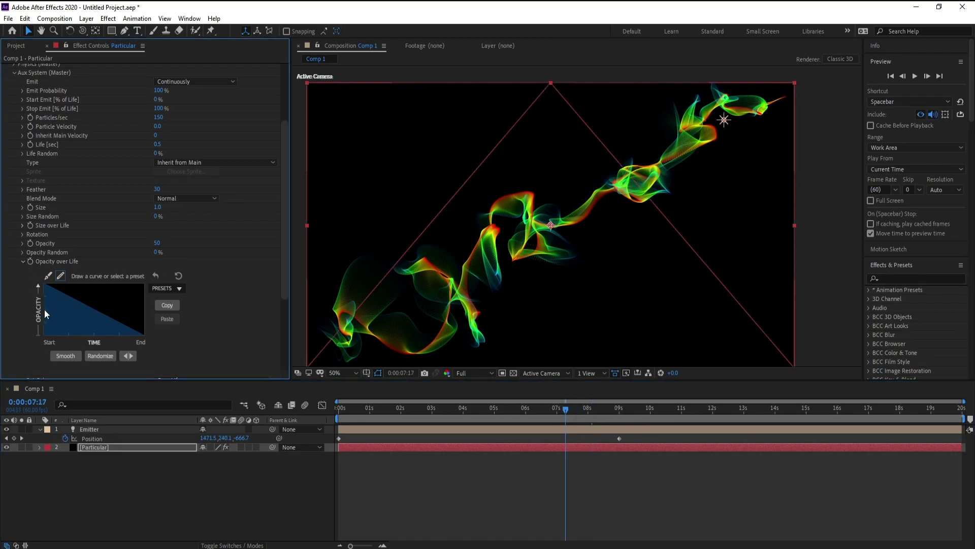
Step: Import AdobeColor-Branding kit.jpeg into Comp 1 as a layer beneath Particular, then select Particular
click(9, 21)
mouse_move(54, 162)
click(188, 163)
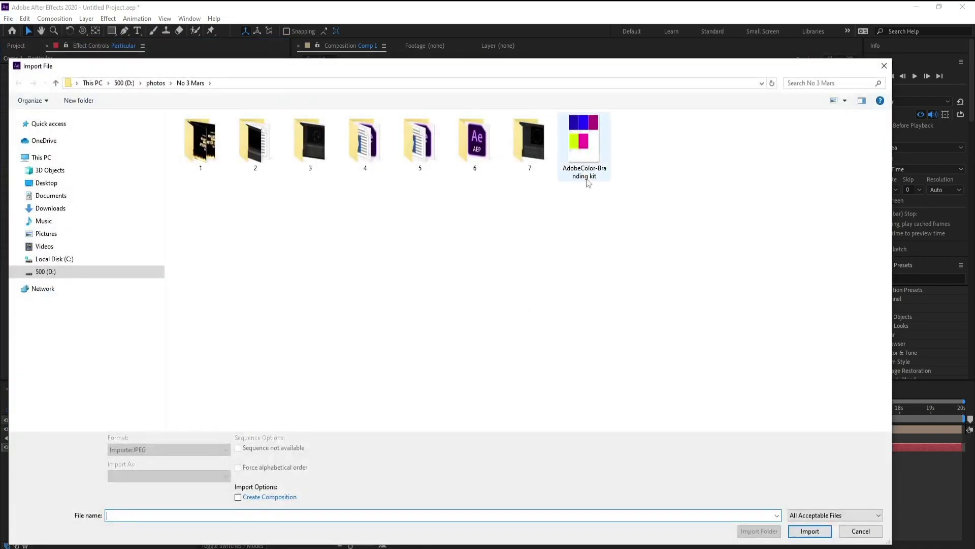
double_click(585, 175)
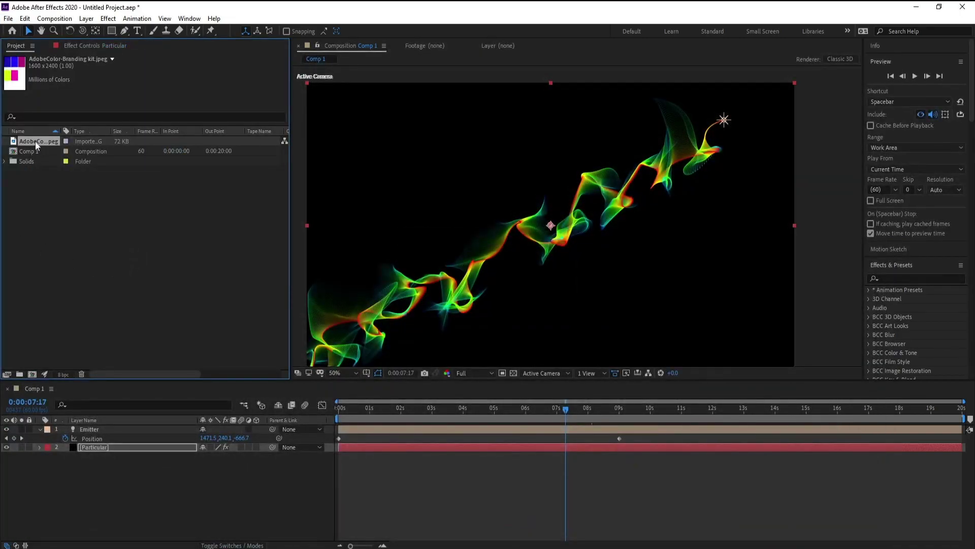
drag(35, 141, 134, 461)
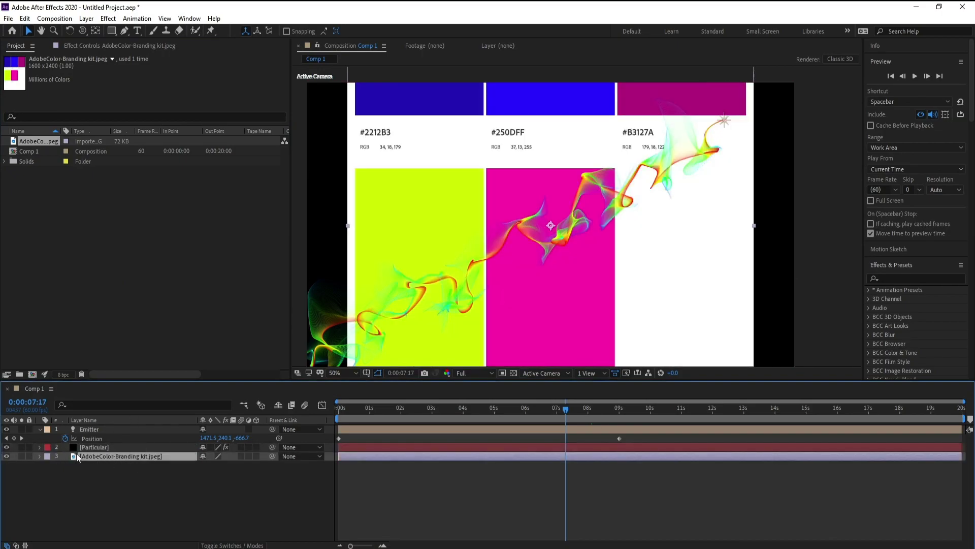
click(91, 448)
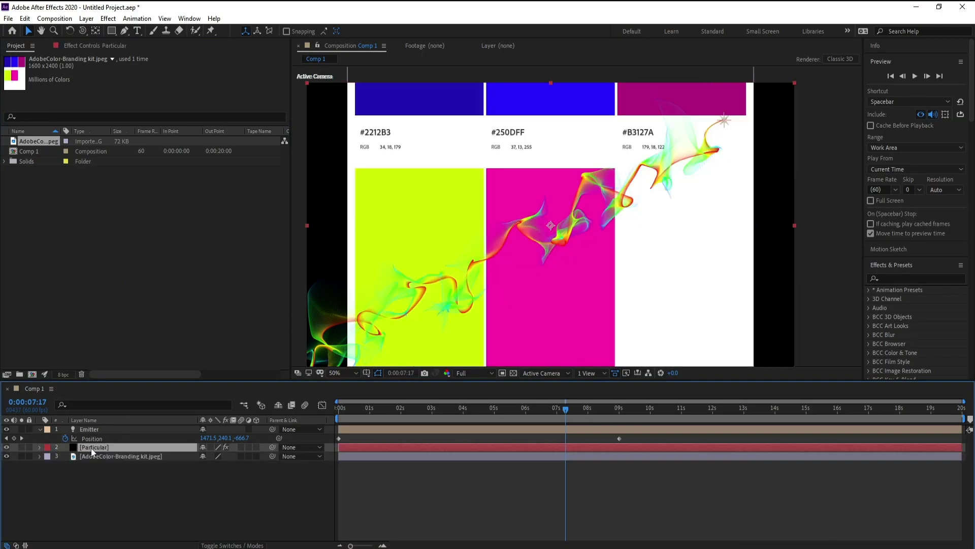
Step: Expand Particular's Color over Life ramp and set the first stop to dark blue #2212B3 from the kit
click(105, 45)
scroll(156, 261, down, 10)
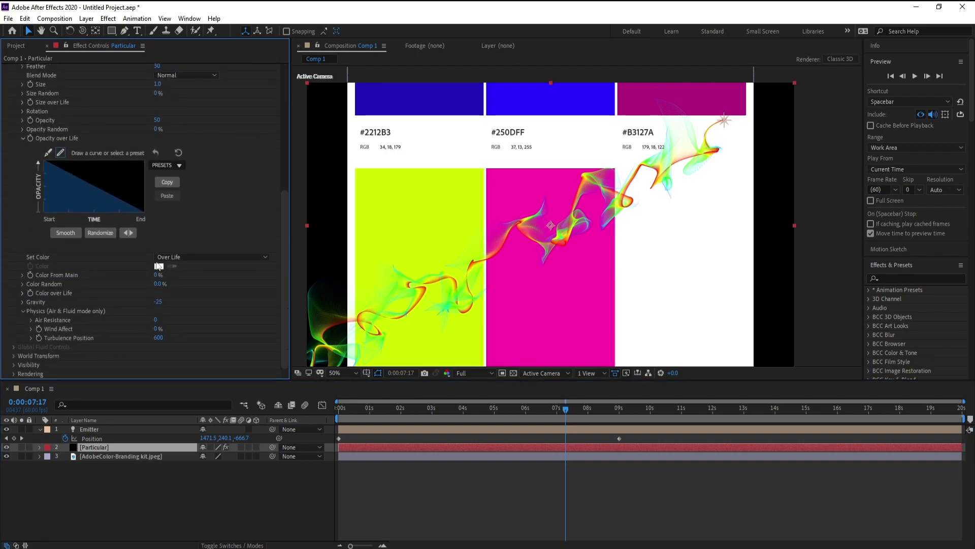
click(22, 293)
scroll(44, 322, down, 1)
double_click(42, 314)
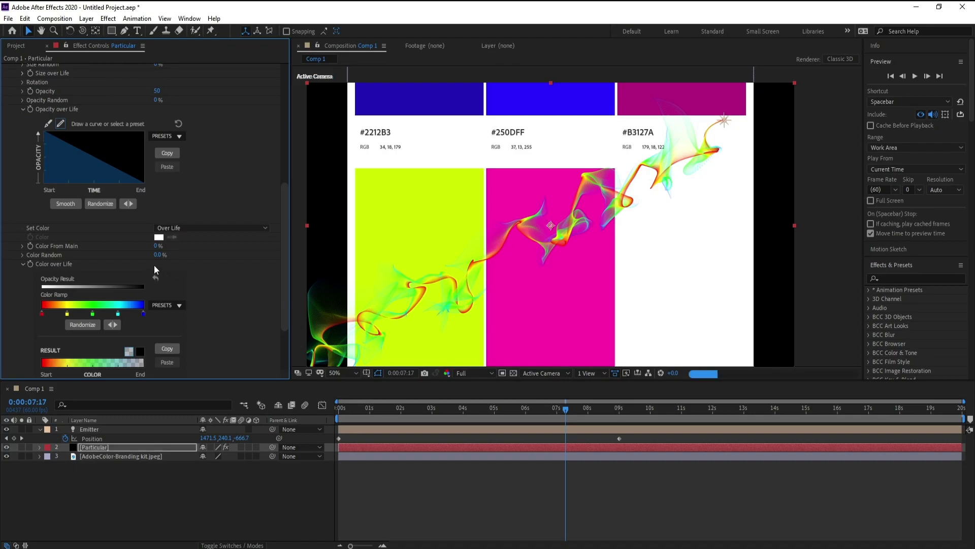
click(215, 212)
click(394, 107)
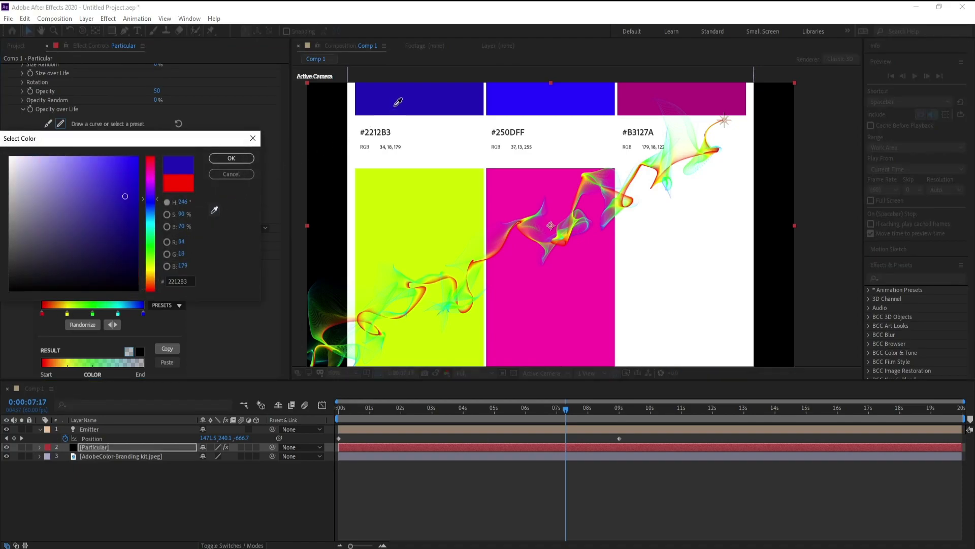
click(231, 158)
Step: Sample bright blue #250DFF and purple-magenta from the kit for the second and third ramp stops
double_click(67, 314)
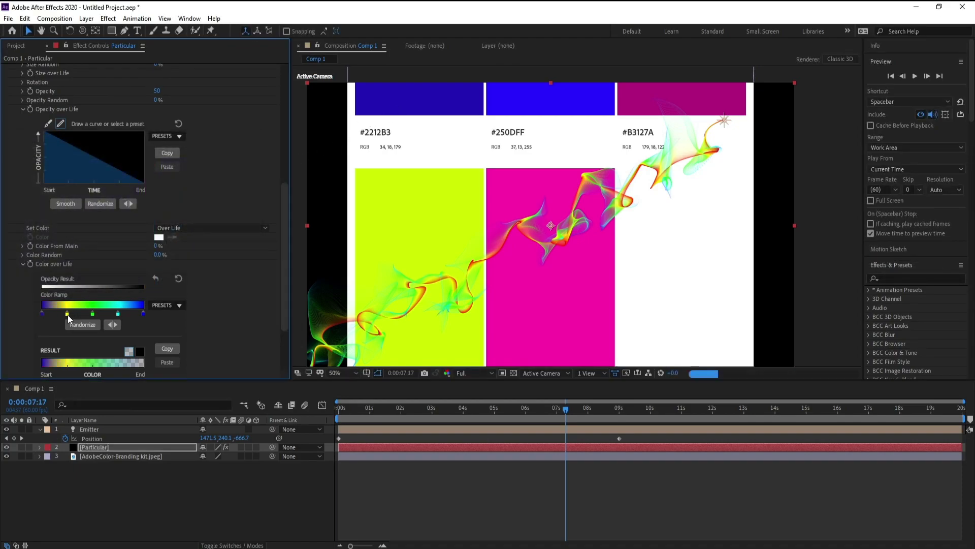
click(214, 209)
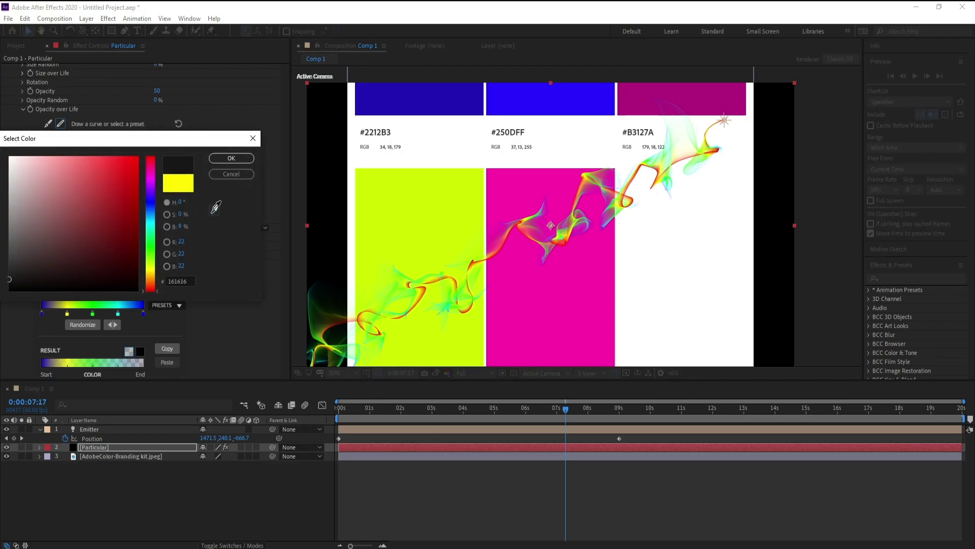
click(519, 97)
click(232, 158)
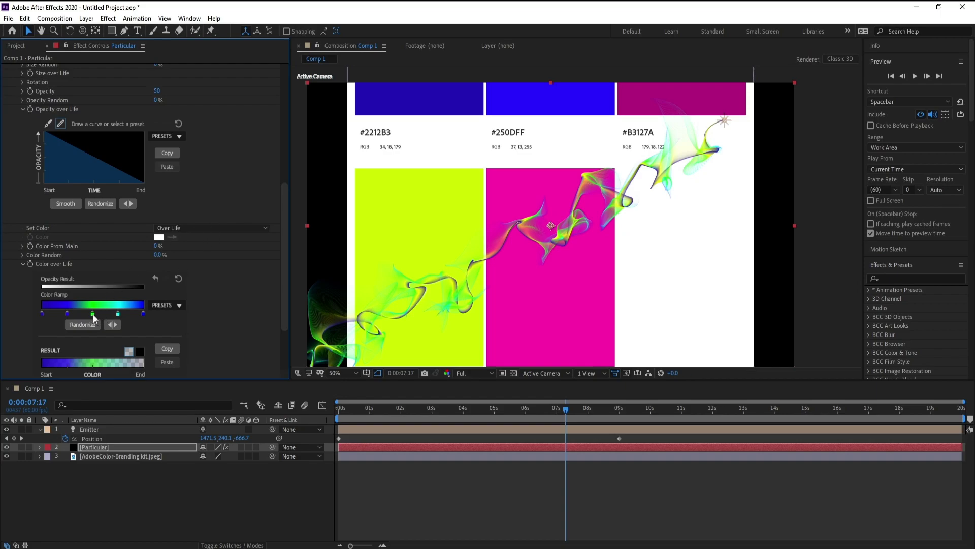
double_click(93, 314)
click(215, 211)
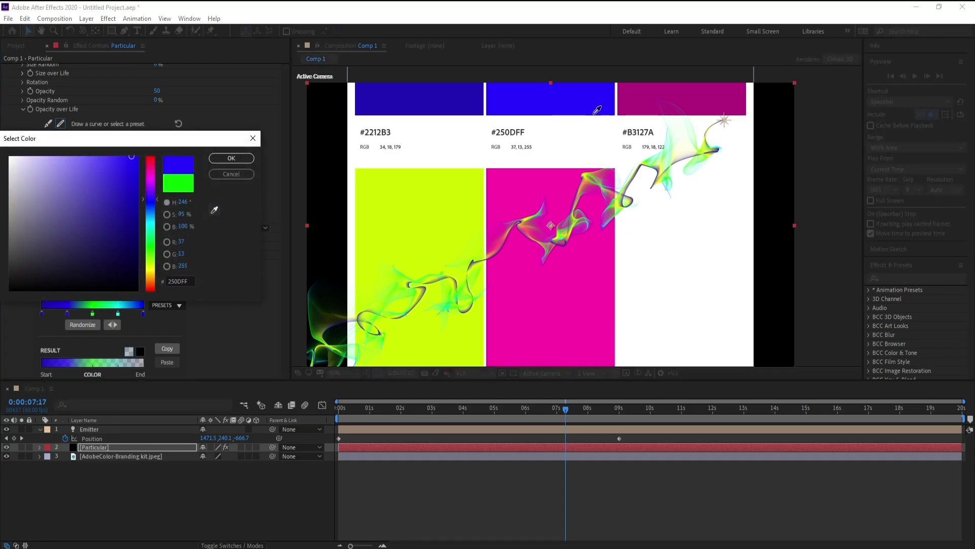
click(640, 95)
click(231, 160)
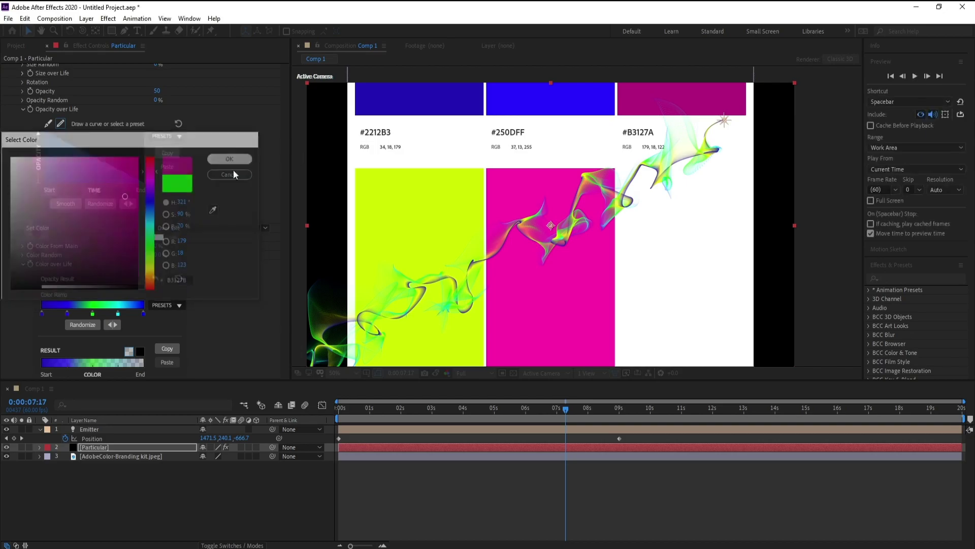
Step: Sample yellow-green and bright magenta for the last two ramp stops, then select the kit image layer
double_click(117, 314)
click(216, 211)
click(407, 219)
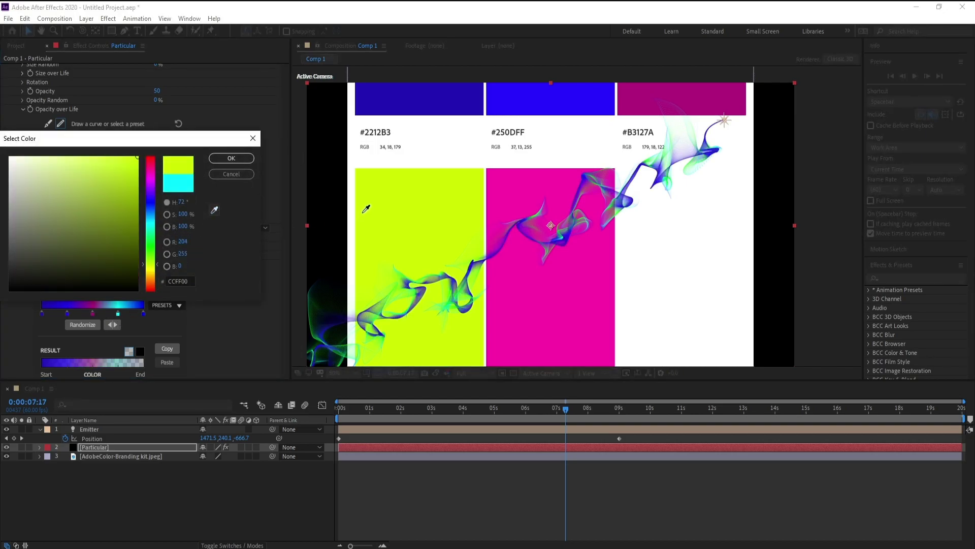
click(231, 158)
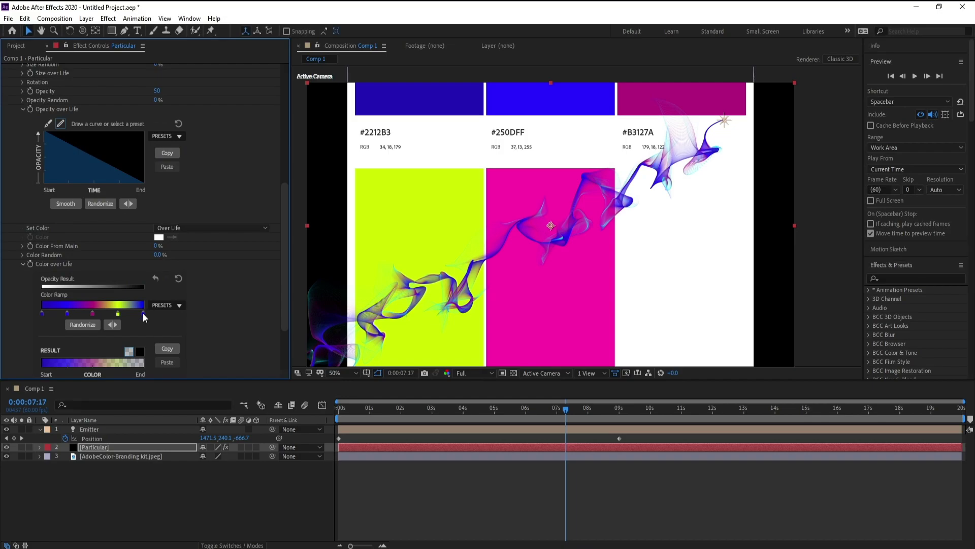
double_click(144, 314)
click(214, 211)
click(586, 309)
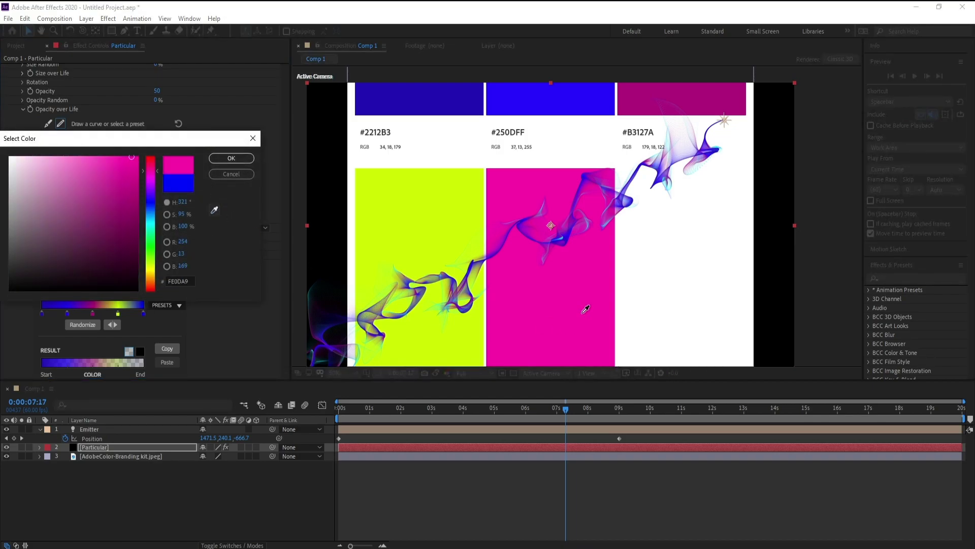
click(241, 160)
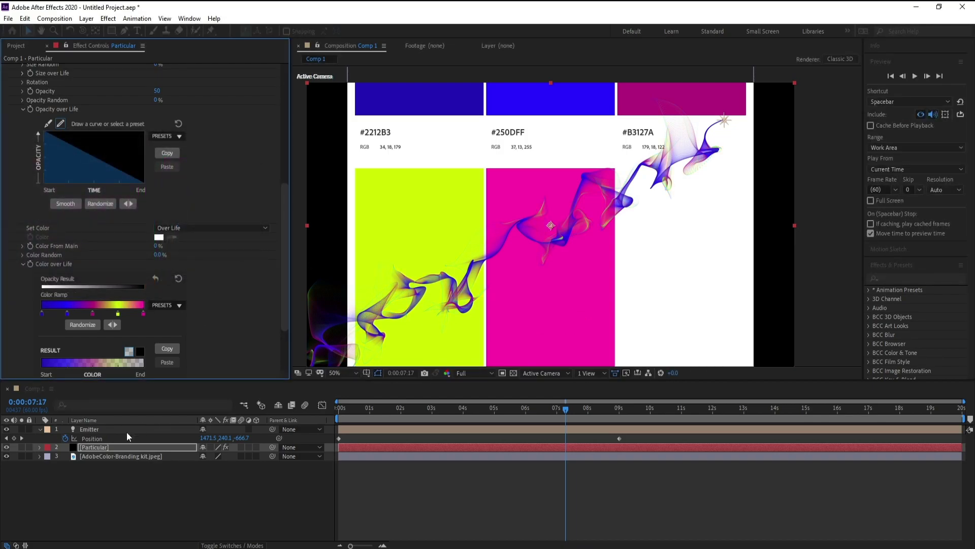
click(105, 454)
Step: Delete the branding kit layer, zoom the viewer out, and collapse the Emitter's Position property
key(Delete)
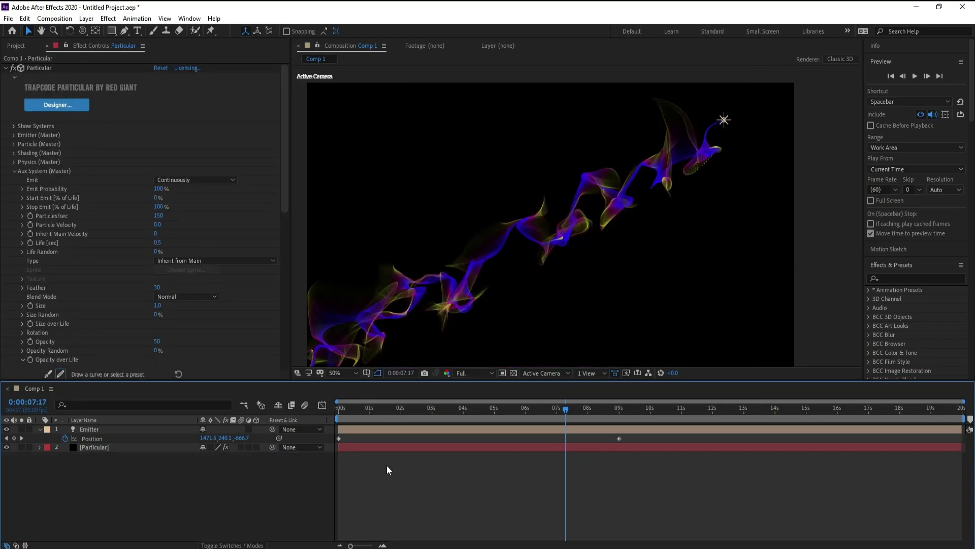
key(comma)
key(comma)
click(522, 319)
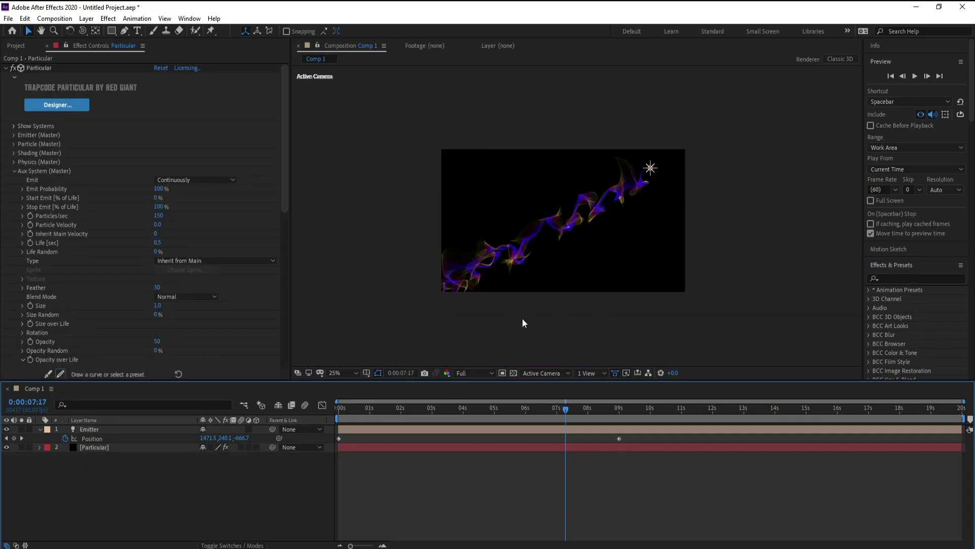
click(502, 410)
click(39, 430)
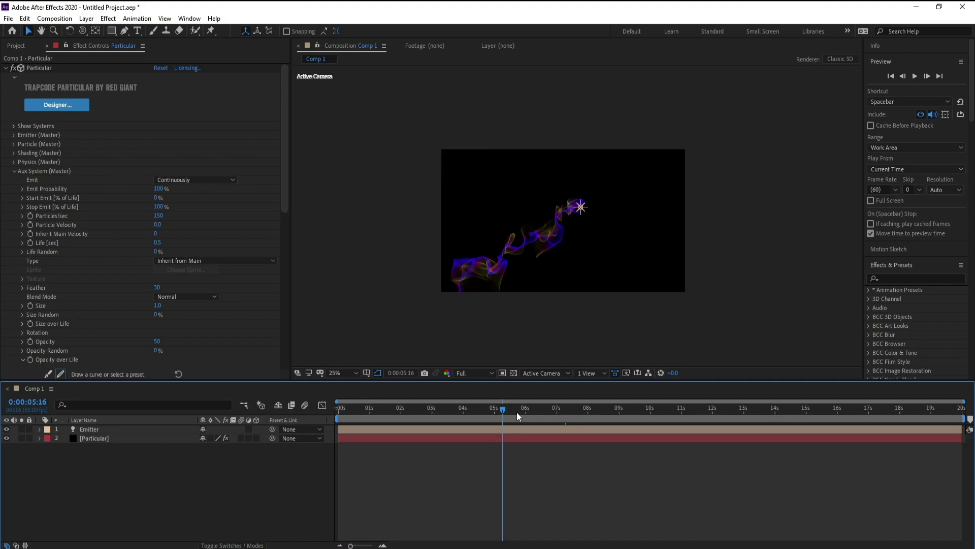
Step: Scrub the timeline from about 2 to 12 seconds, ending at 0:00:07:10, to preview the ribbon trail
drag(516, 412, 750, 415)
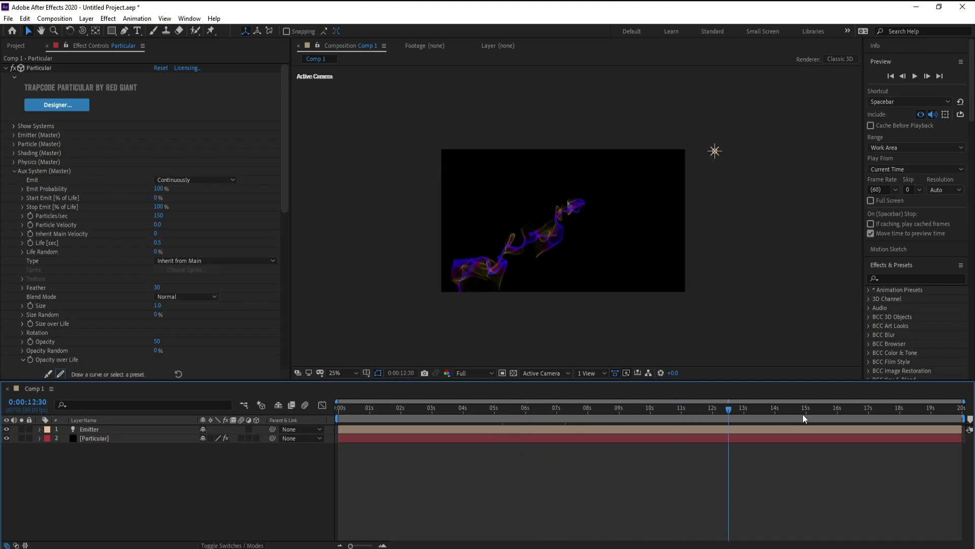
click(412, 412)
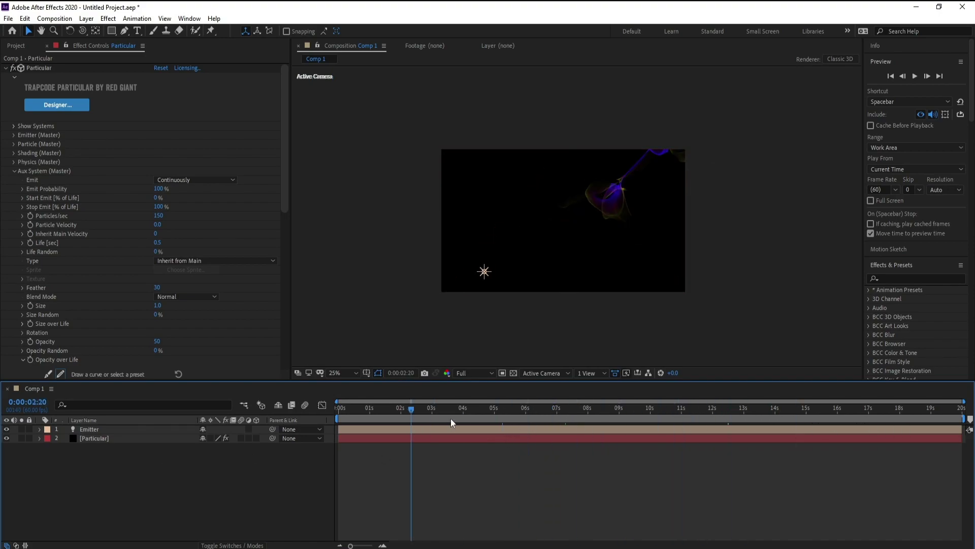
click(486, 412)
click(580, 420)
scroll(542, 336, up, 2)
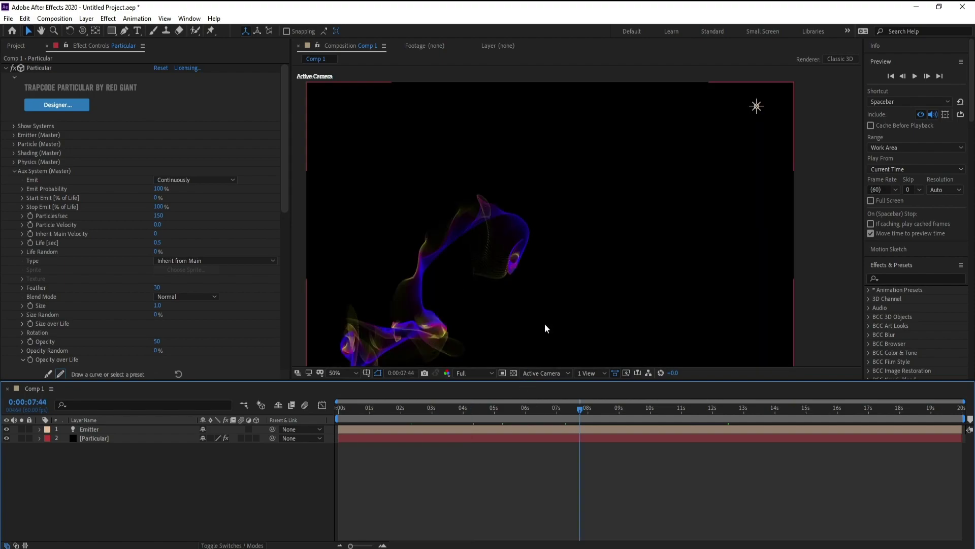
click(545, 324)
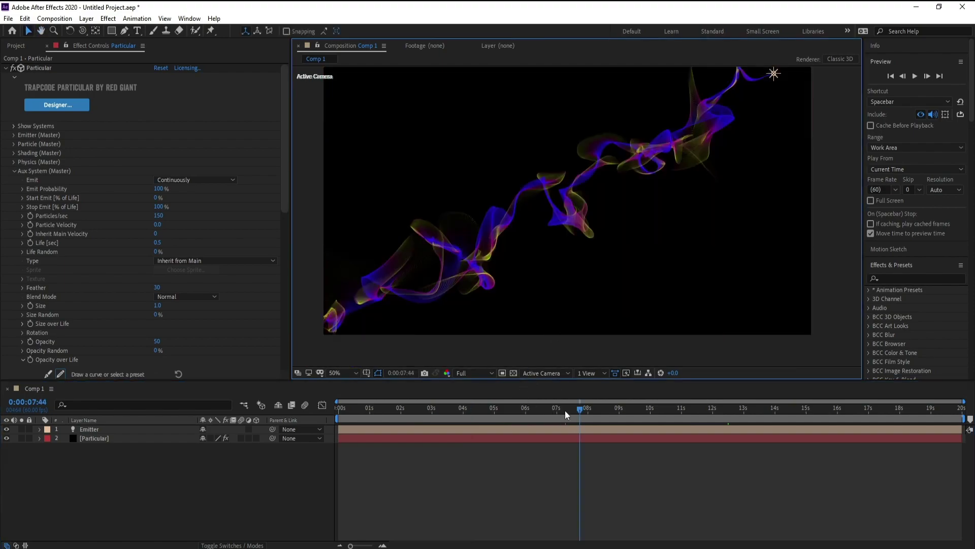
click(565, 411)
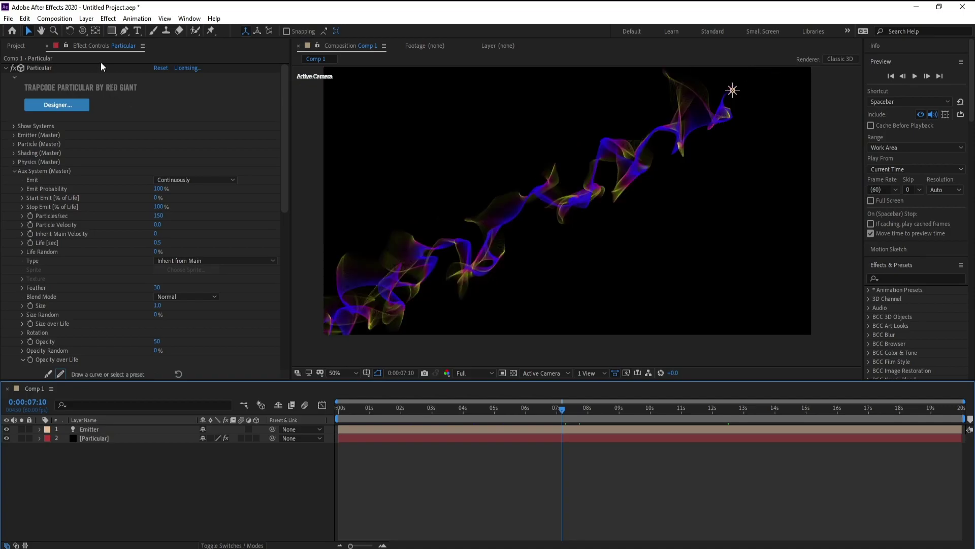
Step: Create a new solid named BG and move it to the bottom of the layer stack
click(86, 18)
mouse_move(102, 31)
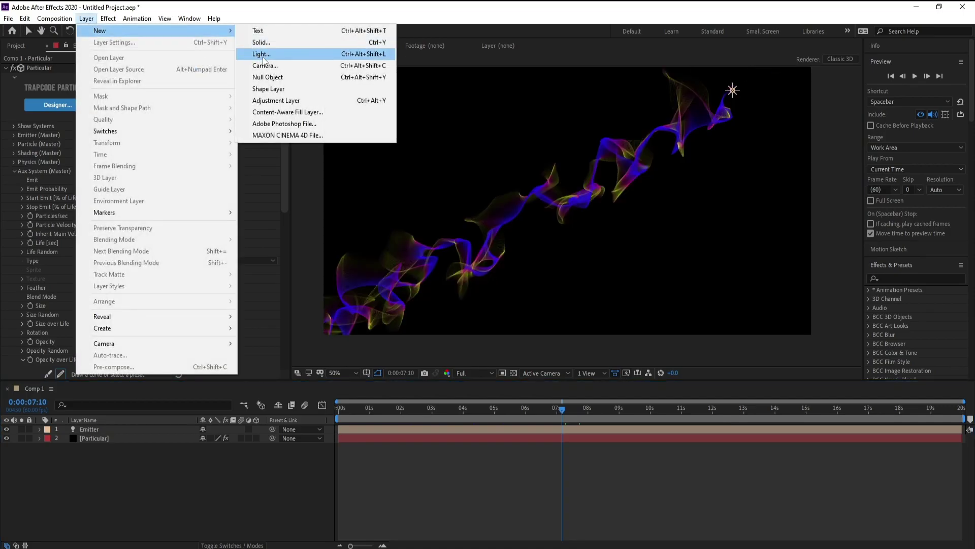
click(261, 42)
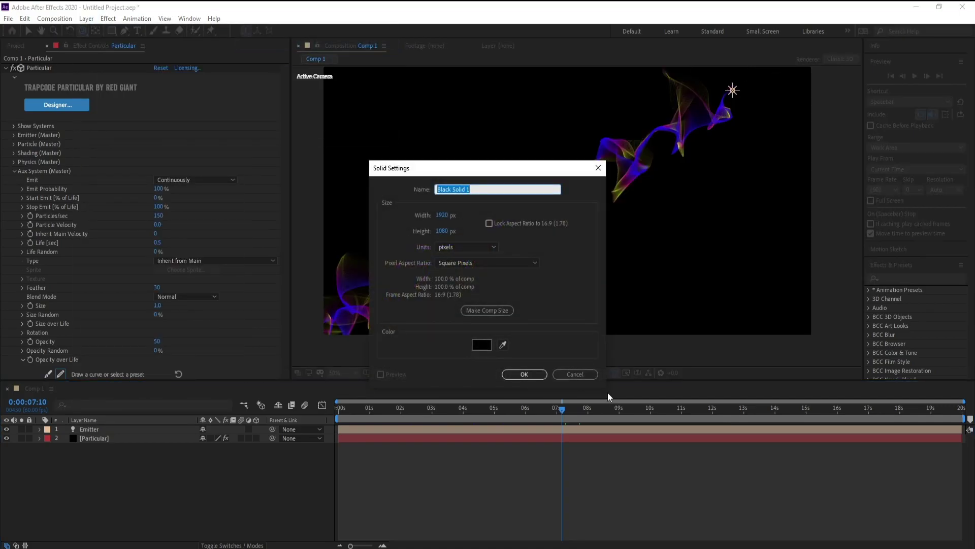
text(BG)
key(Return)
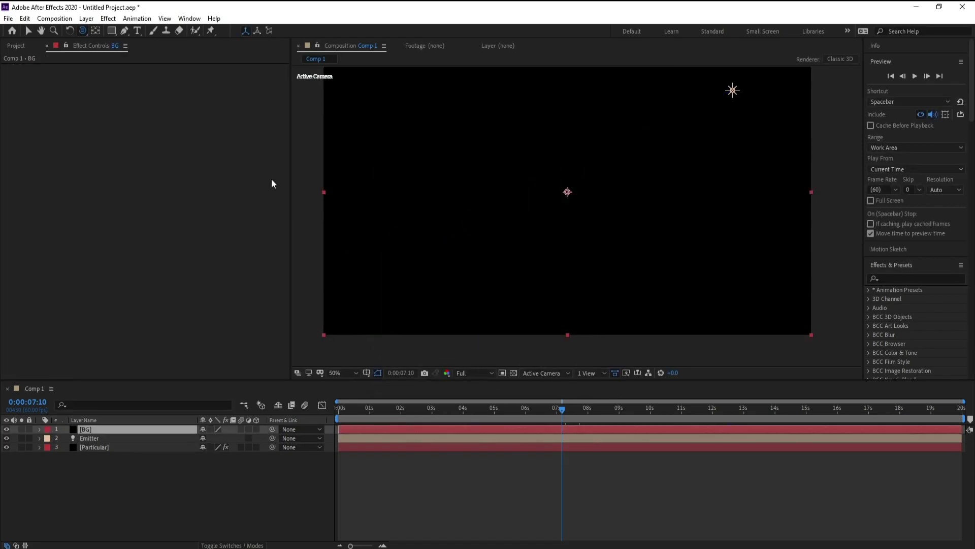
drag(90, 431, 94, 459)
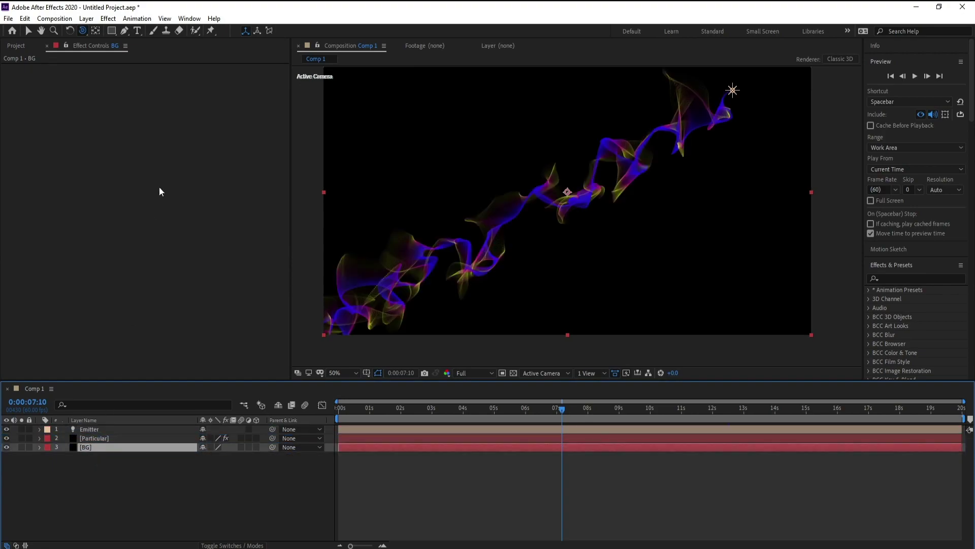
Step: Add a Generate > Gradient Ramp effect to BG, giving a black-to-white ramp
click(108, 18)
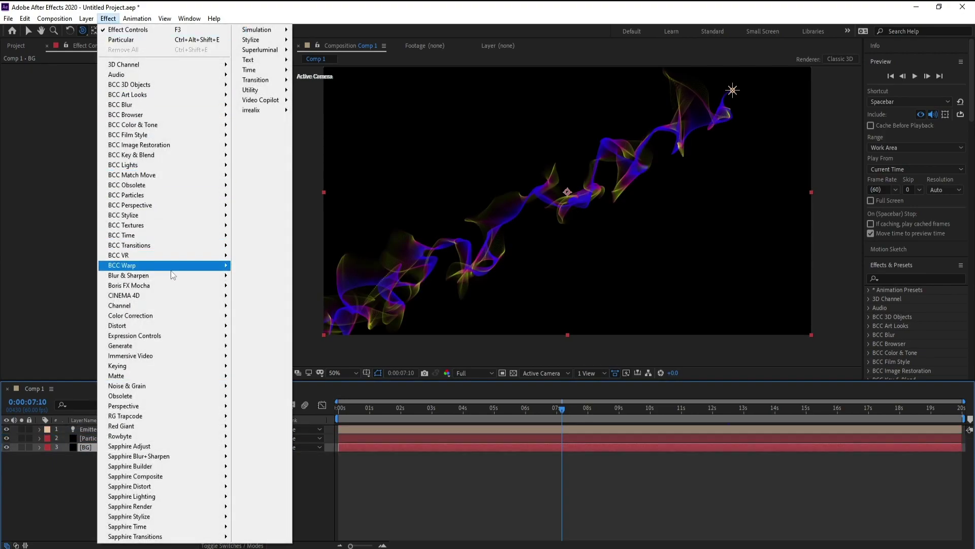
mouse_move(183, 297)
mouse_move(182, 345)
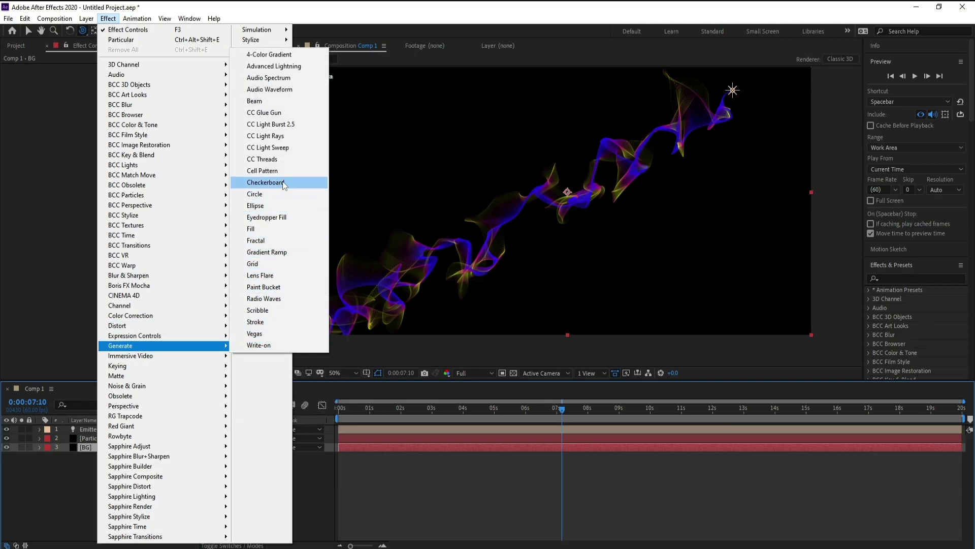
click(274, 252)
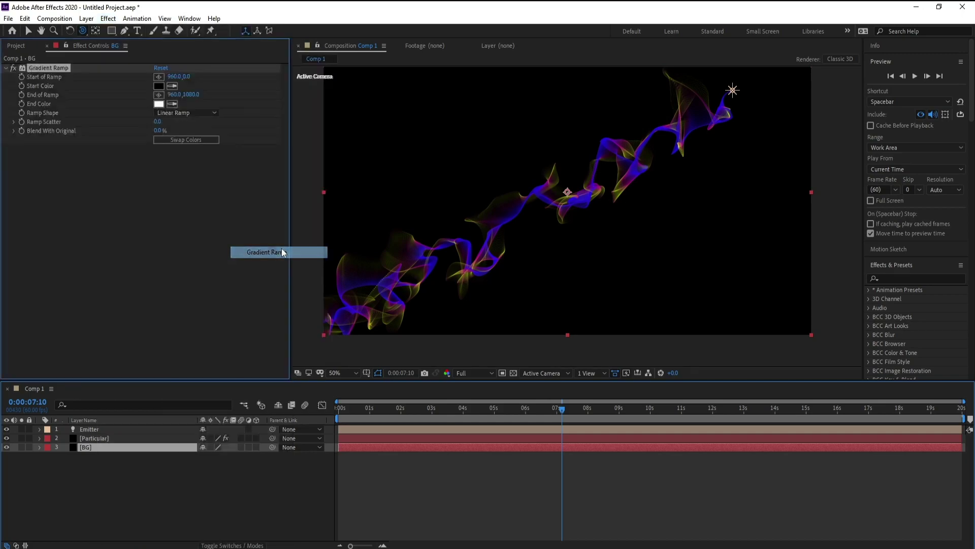